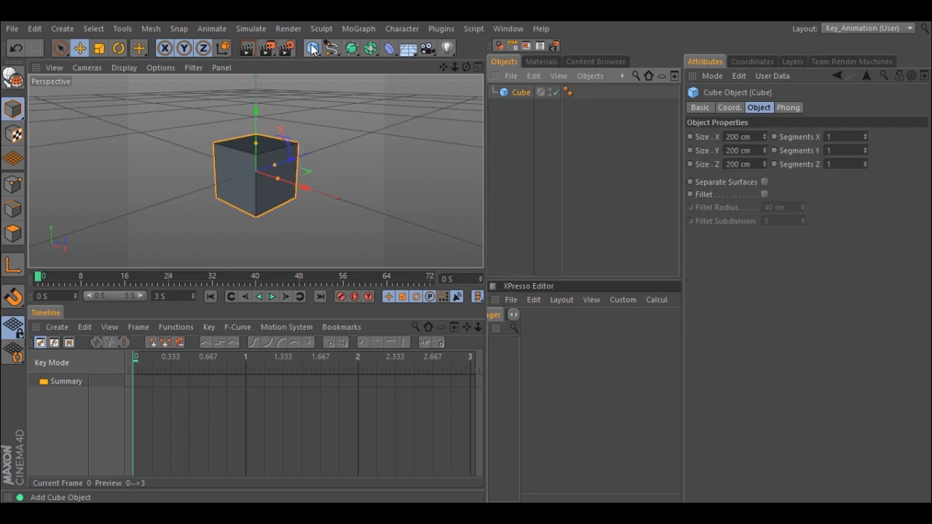
- Increase the cube's X, Y and Z segments and convert it to an editable polygon object
click(866, 135)
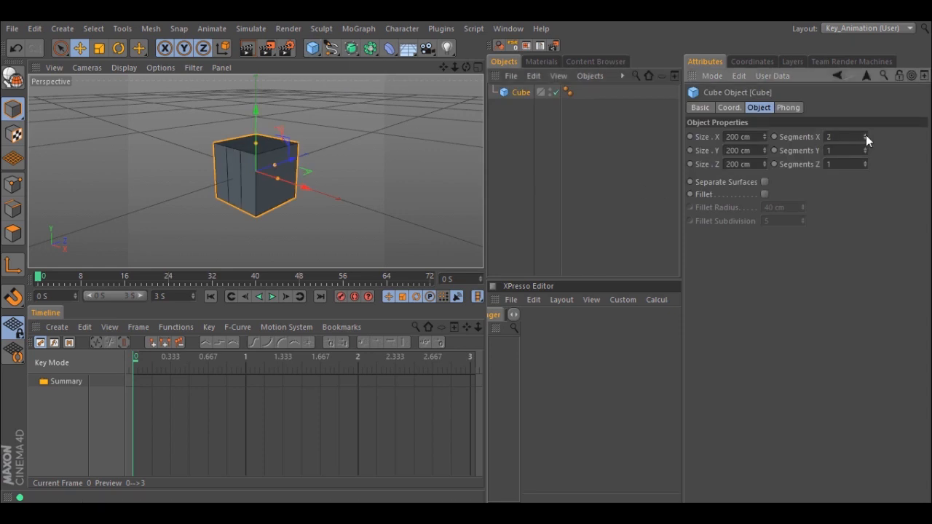
click(866, 148)
click(866, 162)
click(866, 162)
click(15, 82)
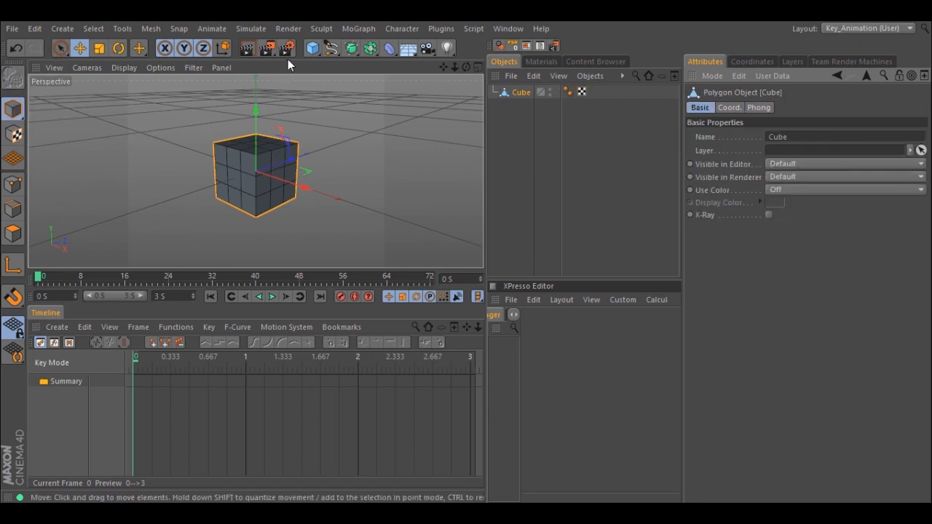
- Add a sphere, enlarge its radius to about 114 cm and convert it to an editable polygon object
click(313, 48)
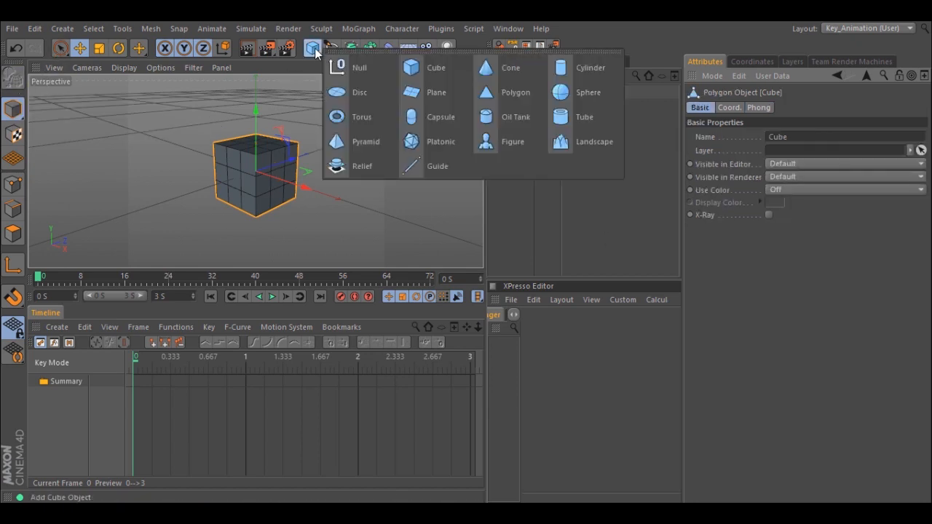
click(574, 90)
drag(277, 178, 282, 183)
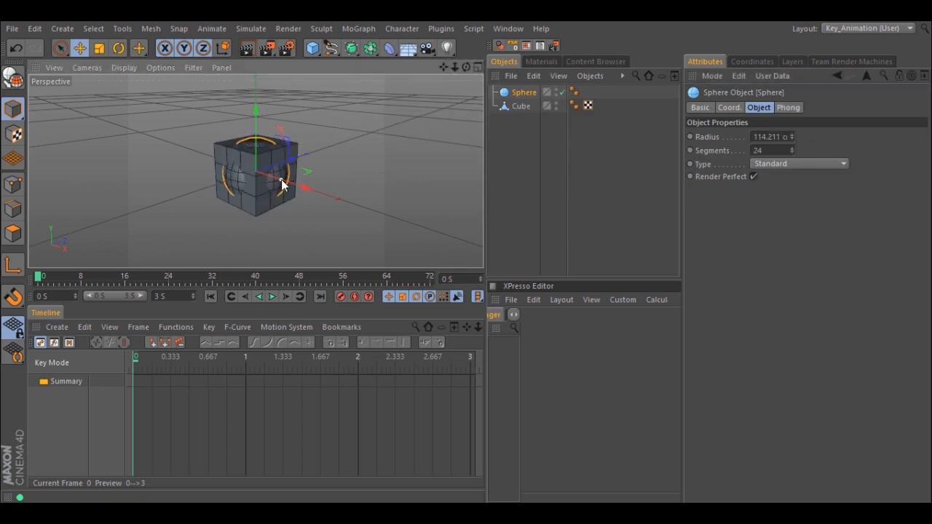
click(13, 78)
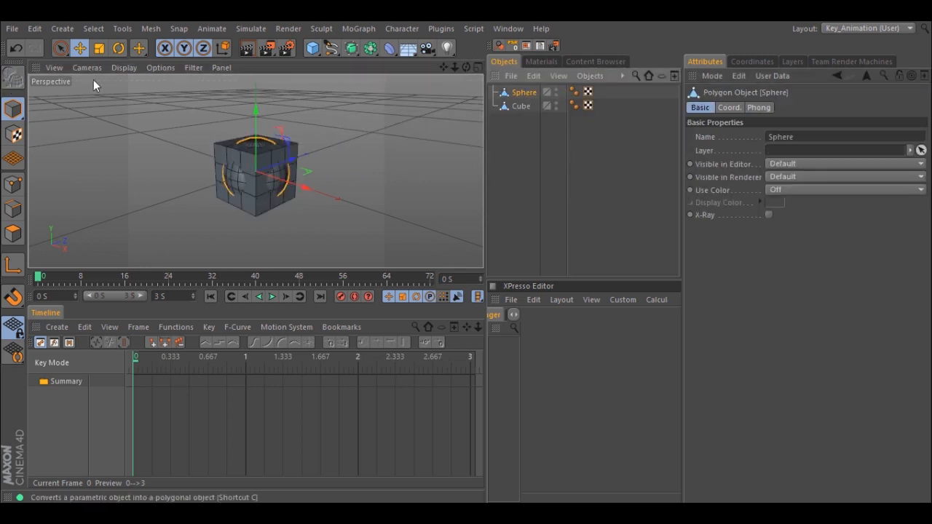
- Hide the sphere and the cube in both the editor and the renderer
double_click(557, 90)
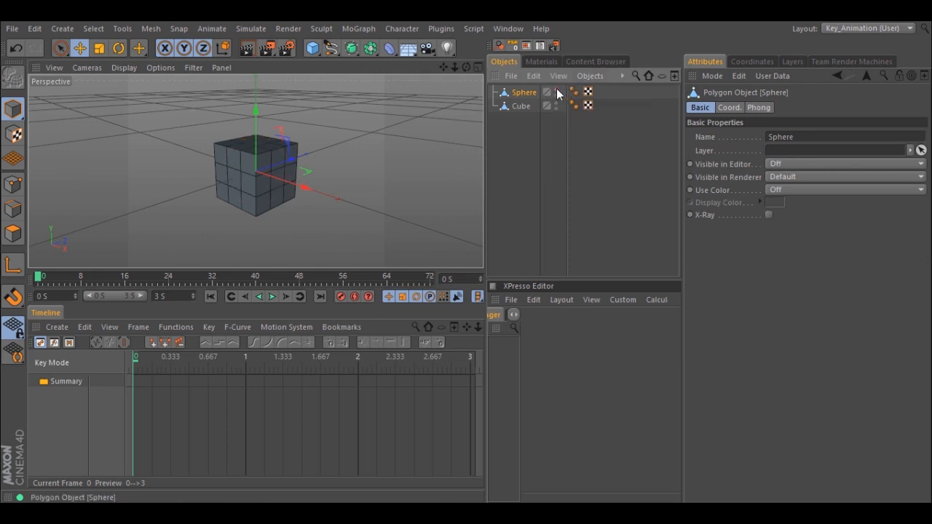
double_click(557, 95)
double_click(557, 104)
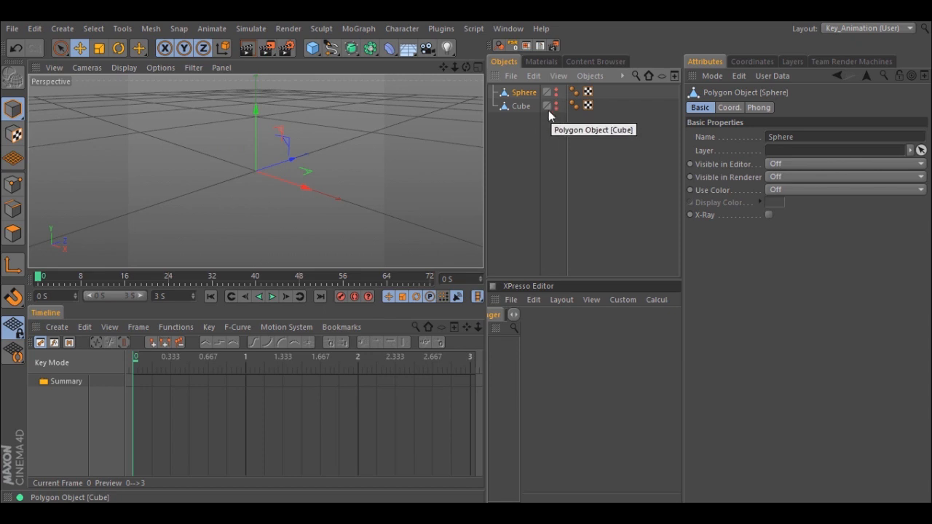
- Add a Null object and attach an XPresso tag to it
drag(313, 52, 339, 64)
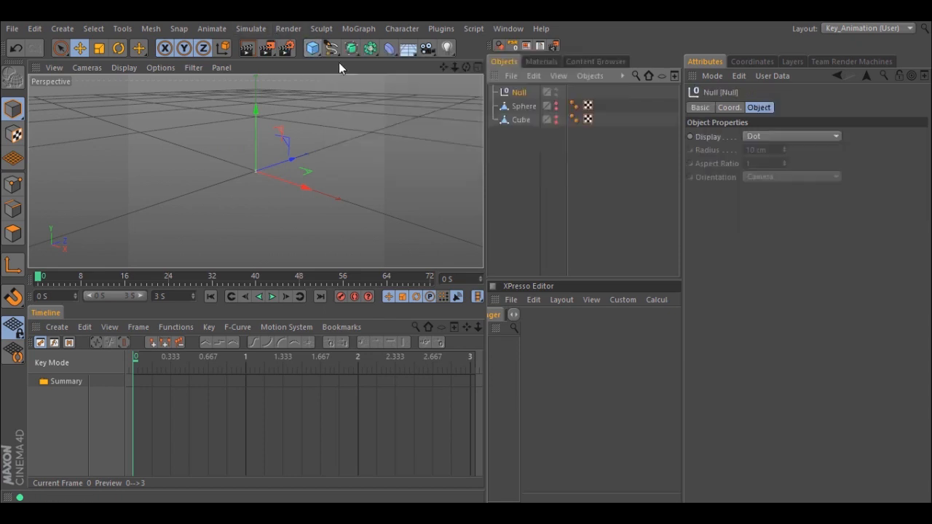
right_click(519, 93)
mouse_move(586, 27)
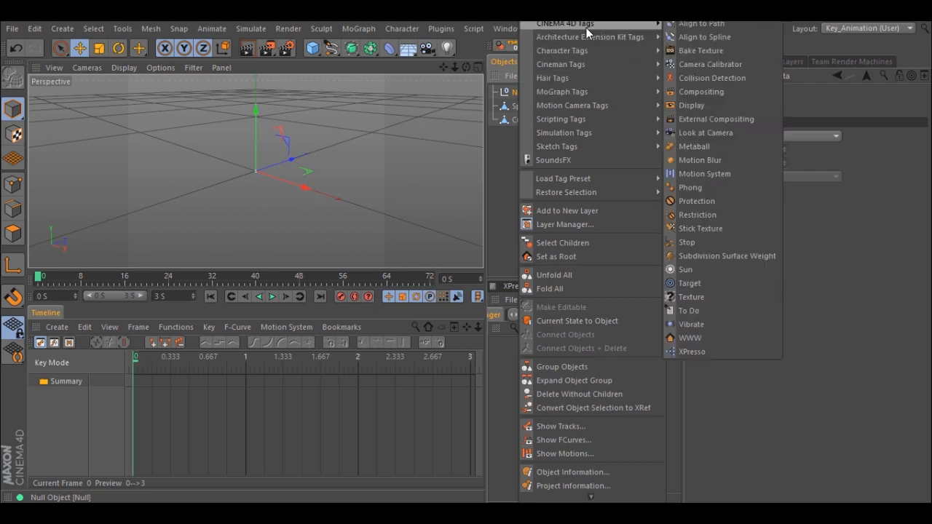
click(681, 352)
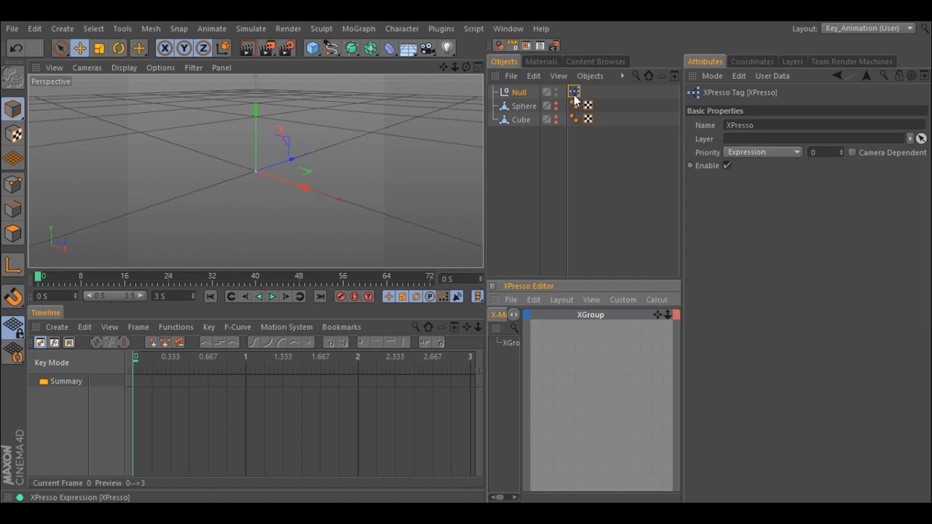
- Create a Thinking Particles PBlurp generator node in the null's XPresso graph and enlarge the node
right_click(569, 348)
mouse_move(590, 345)
mouse_move(669, 400)
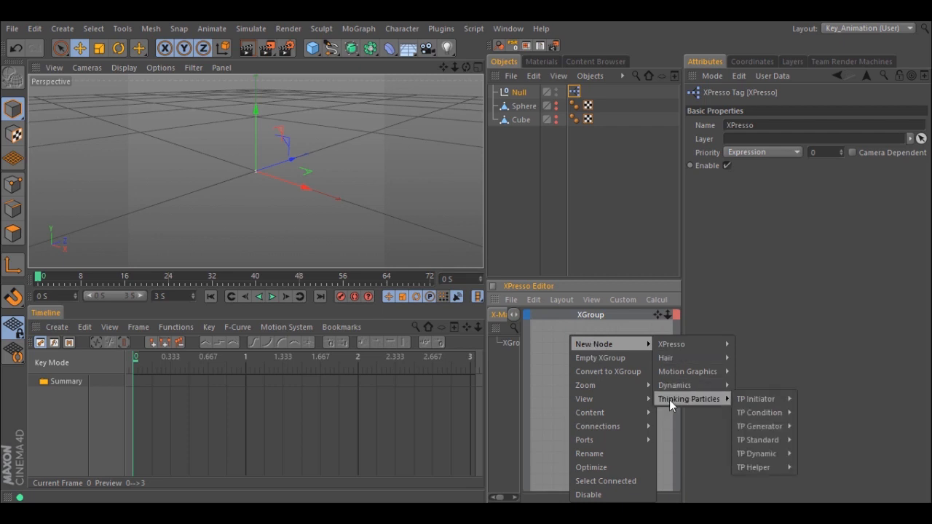
mouse_move(762, 428)
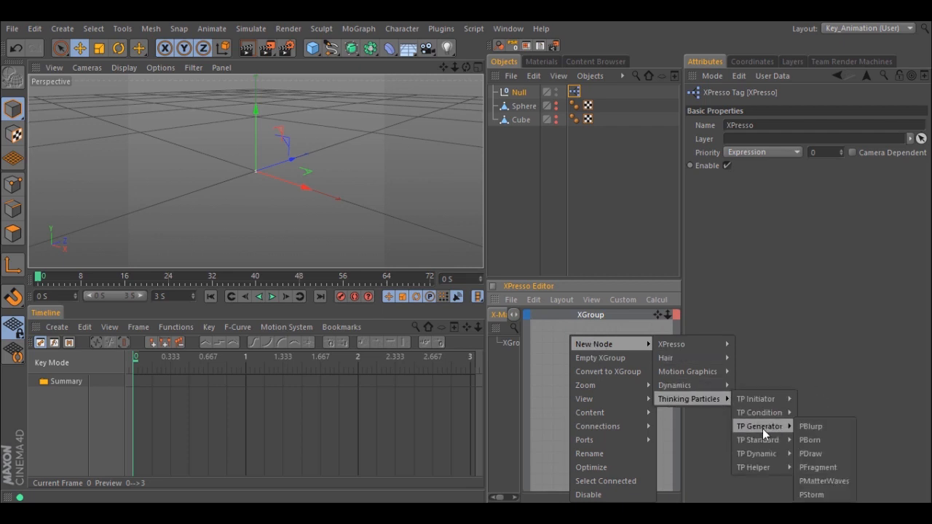
click(805, 428)
drag(570, 355, 596, 405)
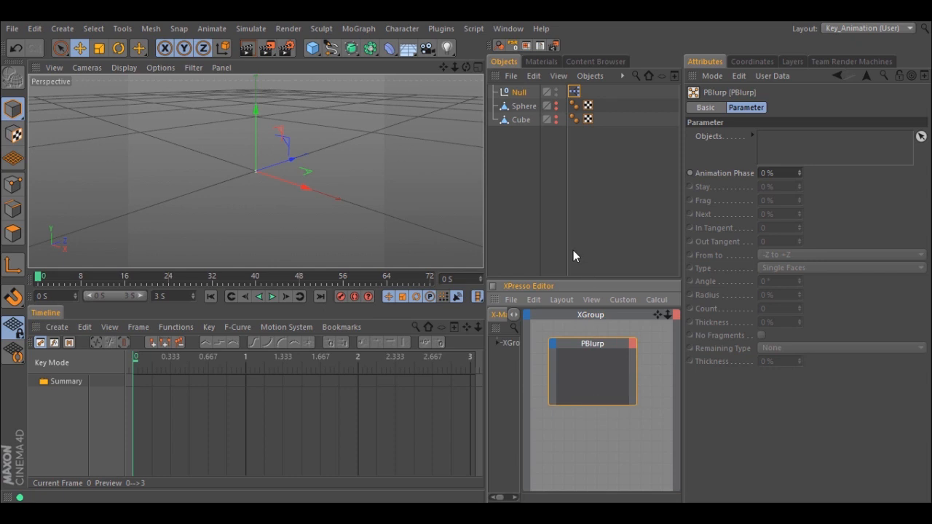
- Add a Thinking Particles Particle Geometry object to the scene
click(251, 29)
mouse_move(269, 93)
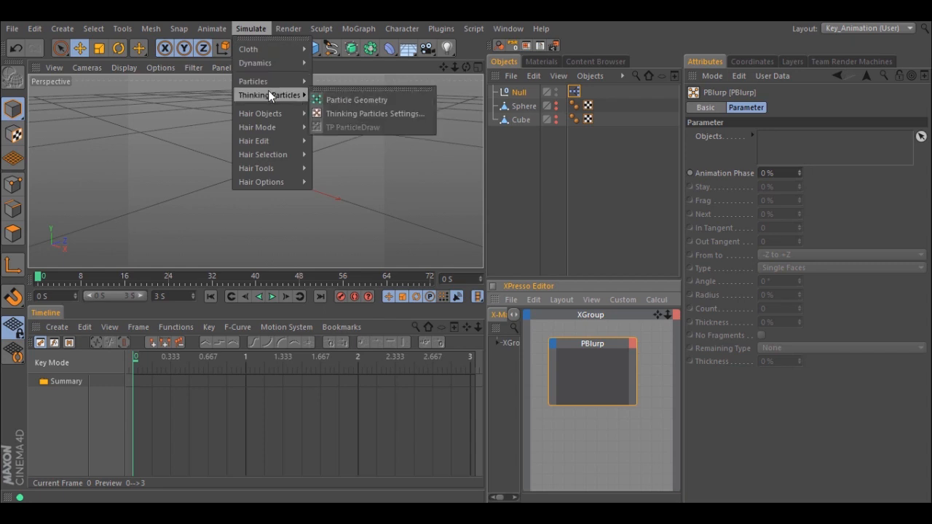
click(338, 99)
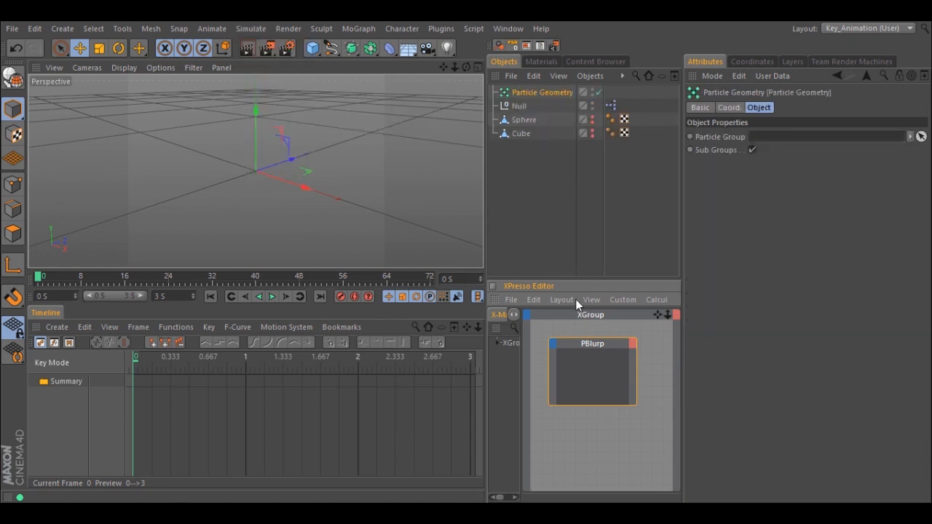
- Assign the Sphere and then the Cube to the PBlurp node's Objects list
click(589, 344)
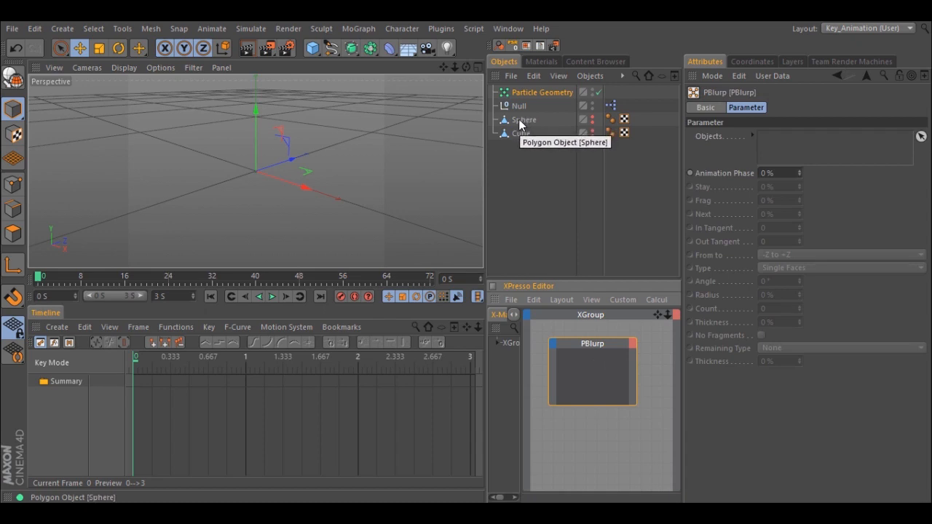
drag(519, 126, 786, 138)
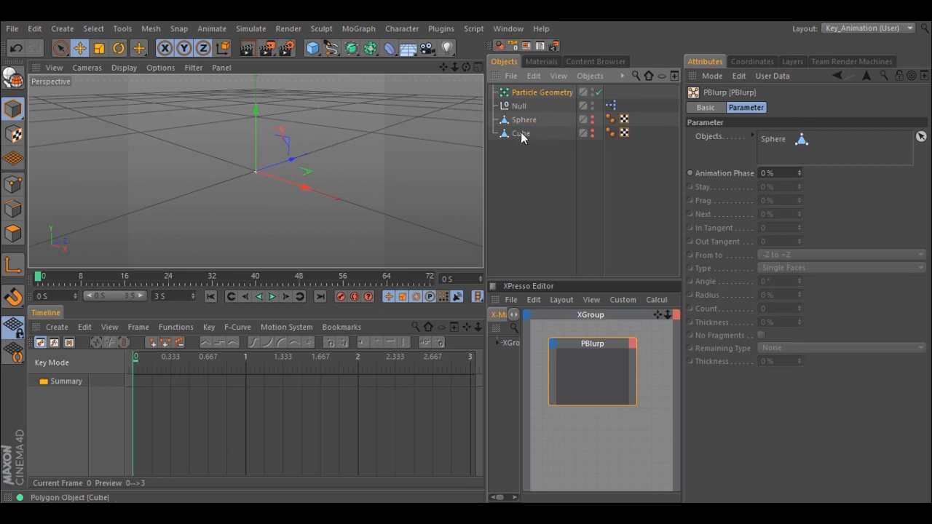
drag(525, 134, 783, 155)
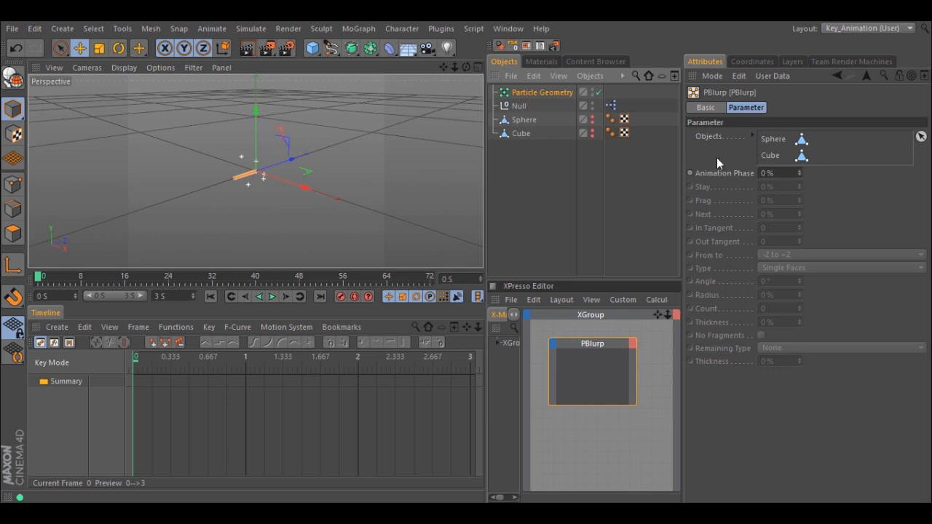
- With both PBlurp objects selected, keyframe Animation Phase at 0% on the first frame and 100% at 3 seconds
click(768, 156)
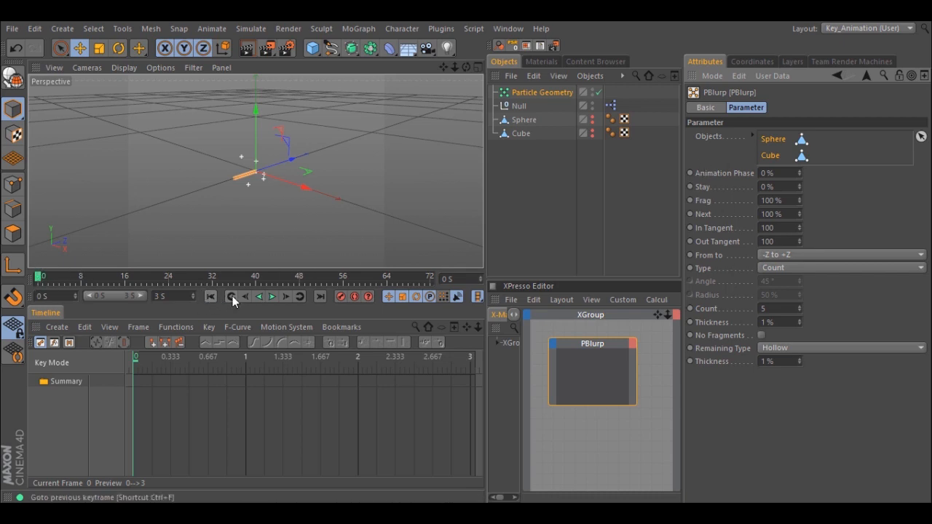
ctrl+click(690, 173)
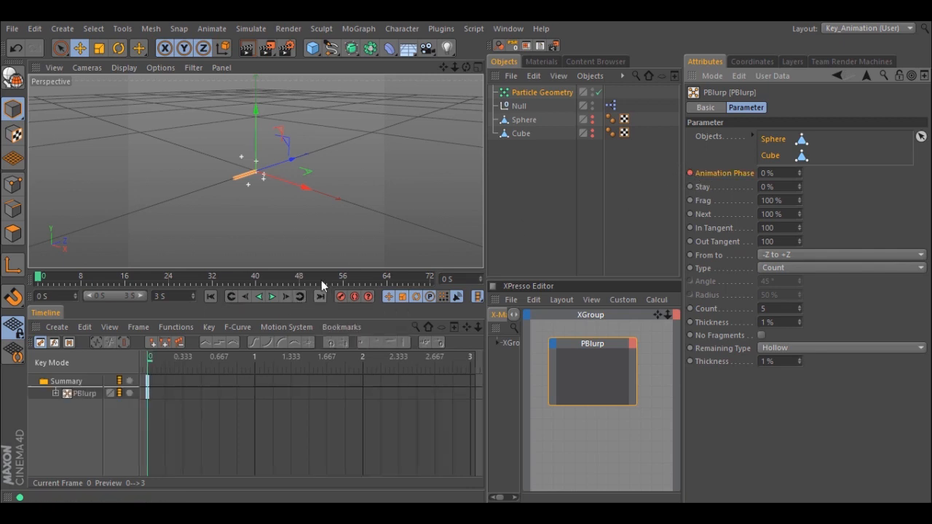
mouse_move(38, 276)
mouse_down()
mouse_move(421, 282)
mouse_move(665, 220)
mouse_up()
double_click(771, 172)
text(10)
key(Return)
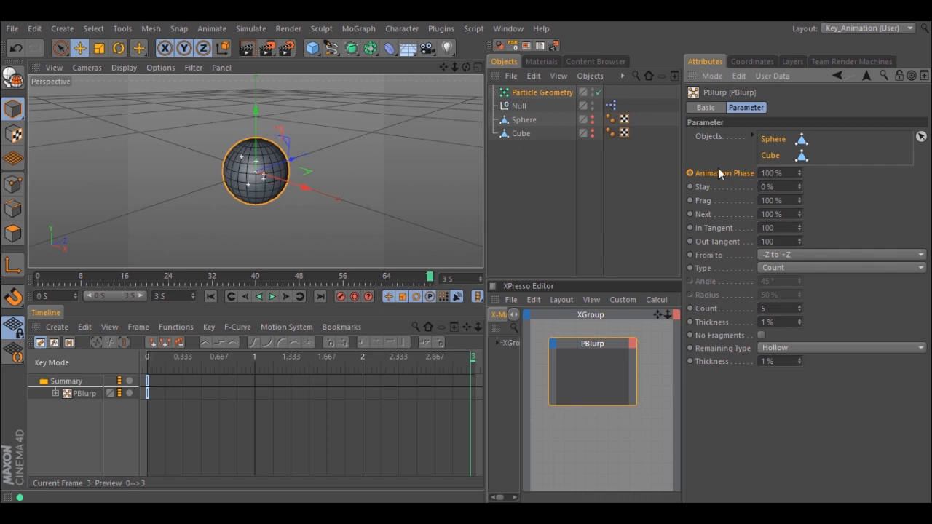
click(690, 173)
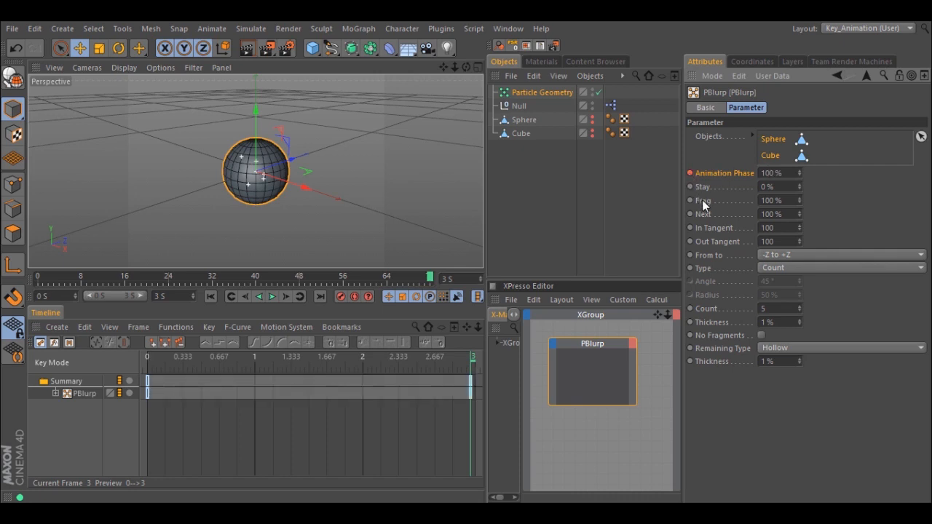
- Play the fragmenting morph animation from the start, then return to the first frame
click(211, 296)
click(273, 297)
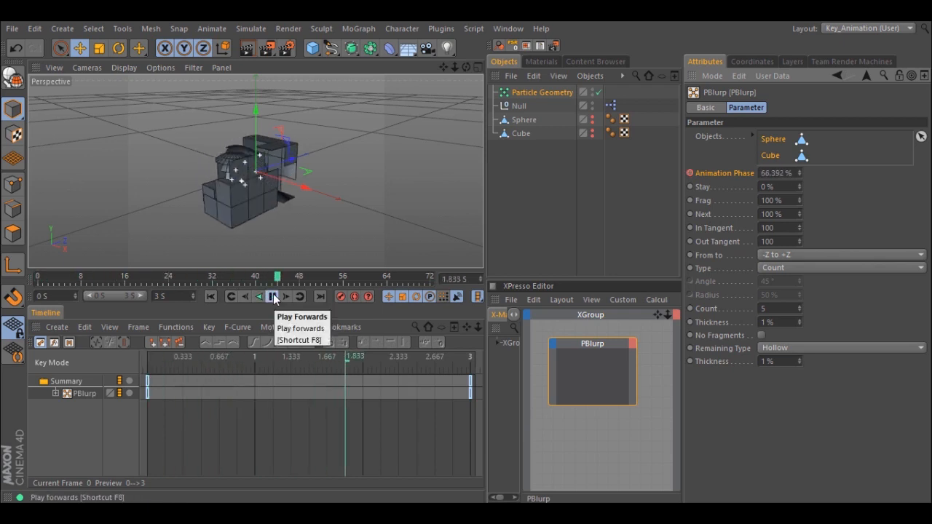
click(273, 297)
click(211, 296)
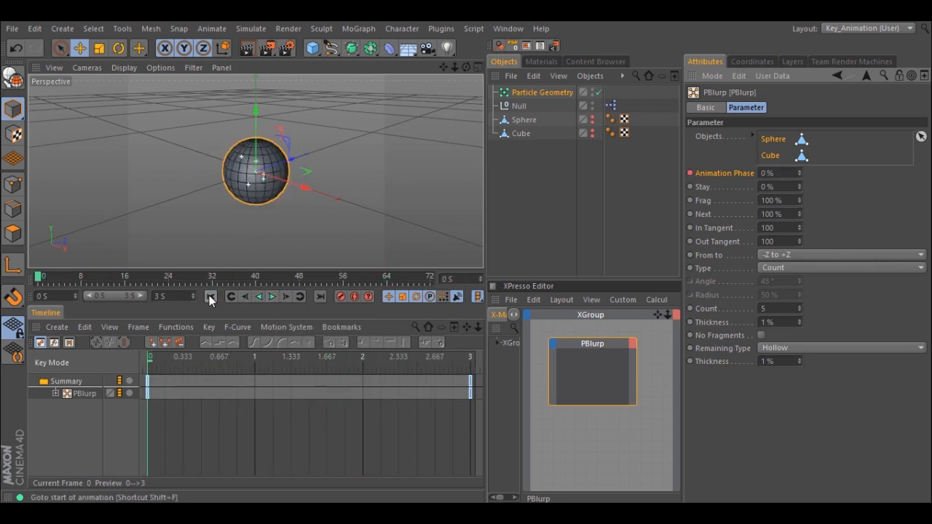
- Set PBlurp's Next value to 25% and preview the animation from the start
click(788, 212)
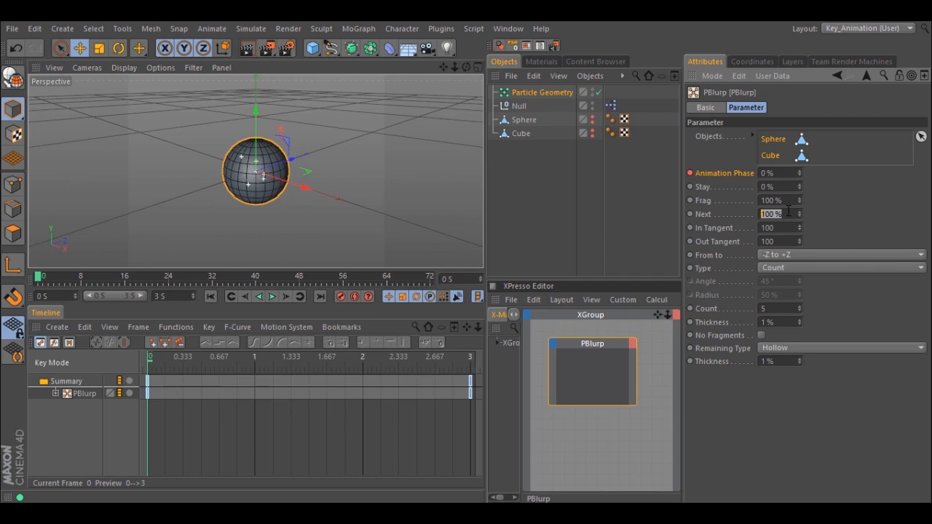
text(25)
click(273, 297)
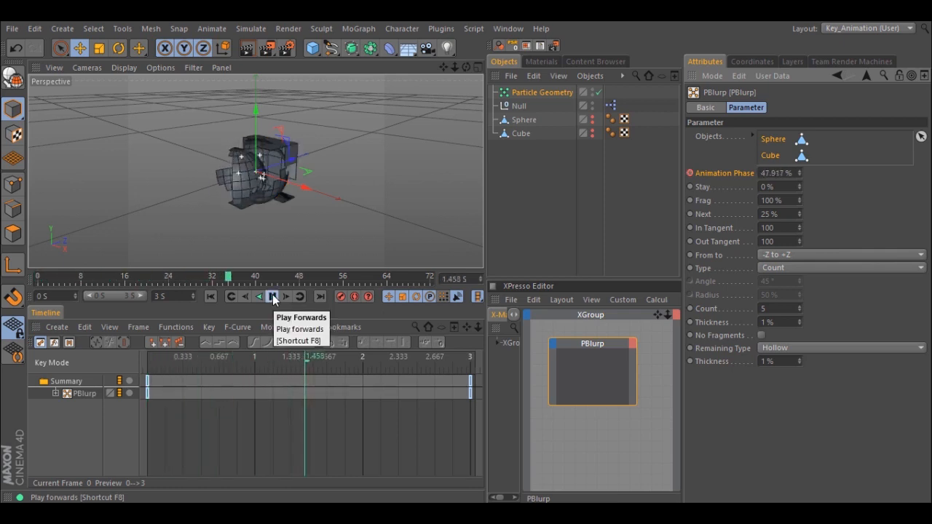
click(273, 297)
click(211, 296)
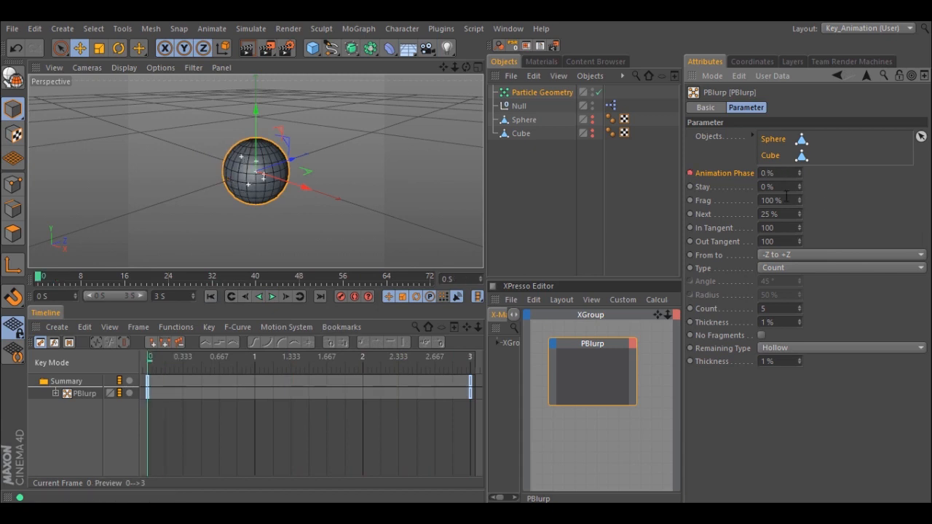
- Set PBlurp's fragment Count to 10 and preview the animation from the start
double_click(772, 308)
text(17)
key(Return)
click(272, 297)
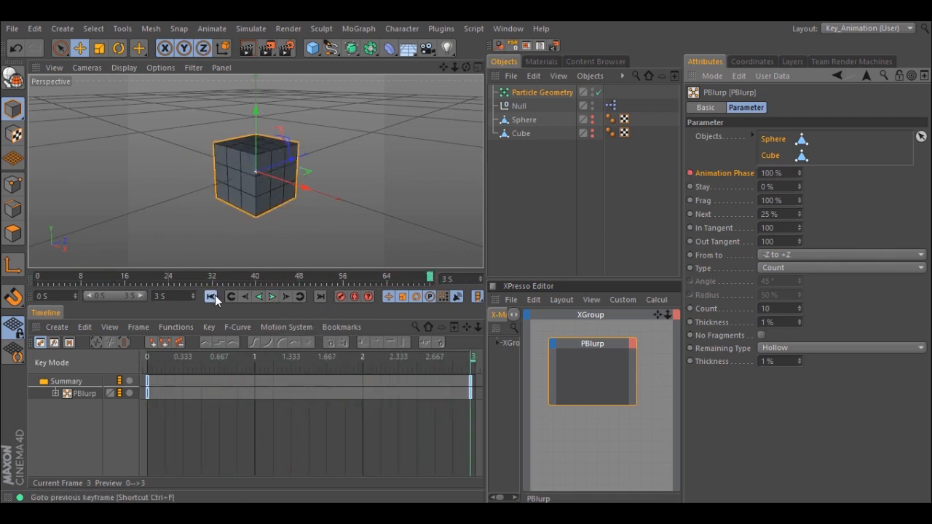
click(211, 297)
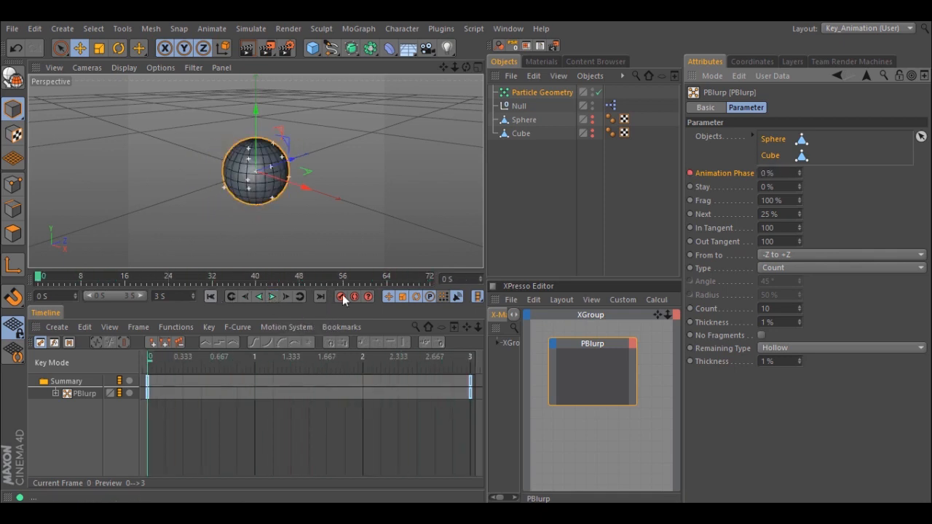
- Set the From to direction of both PBlurp objects to +Z to -Z and preview the animation
click(790, 254)
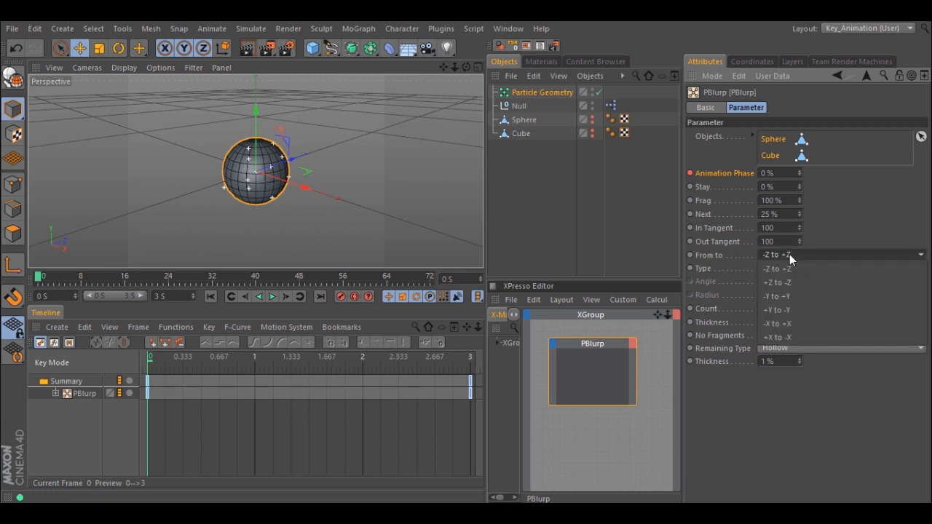
click(785, 280)
click(273, 296)
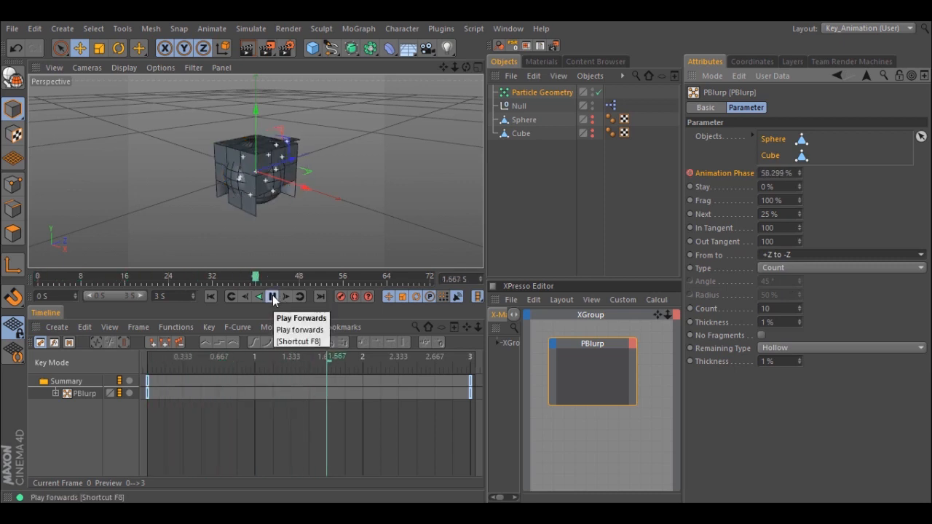
click(273, 296)
click(211, 296)
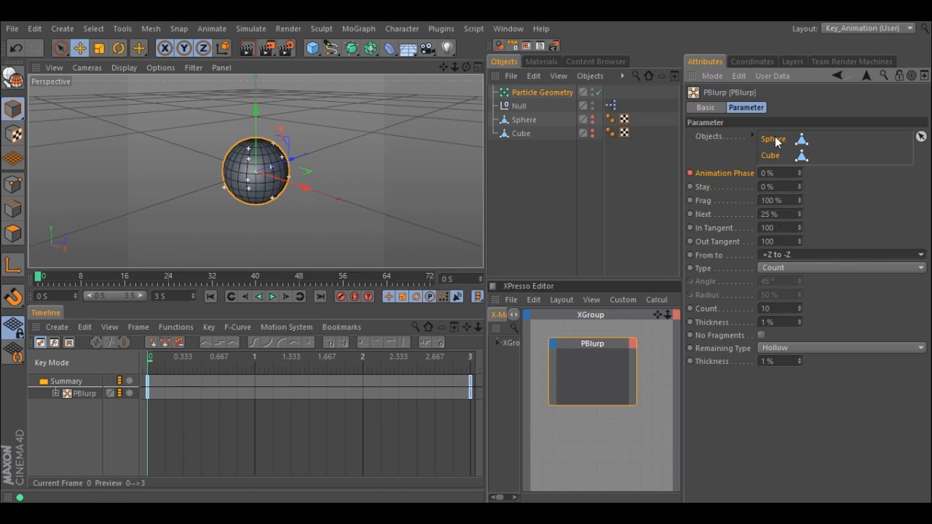
- Set the From to direction to -X to +X for the sphere and +Y to -Y for the cube
click(772, 255)
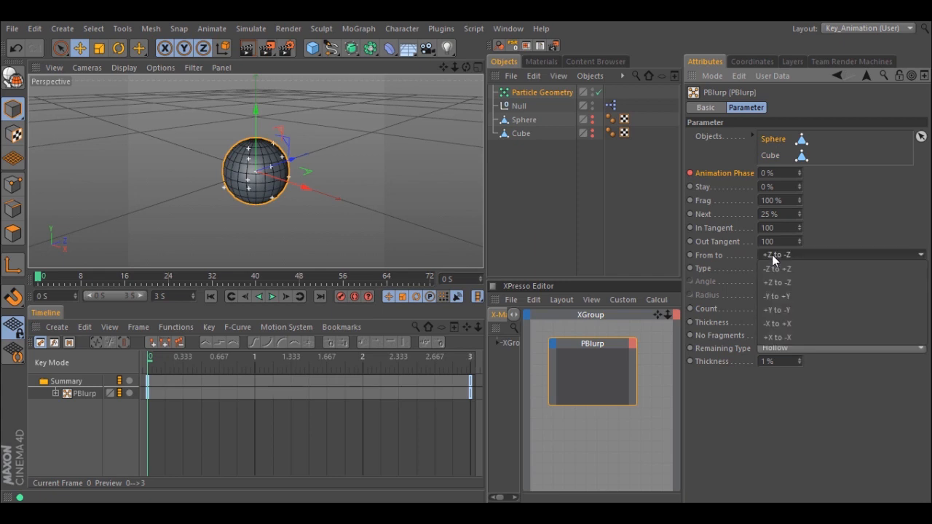
click(781, 321)
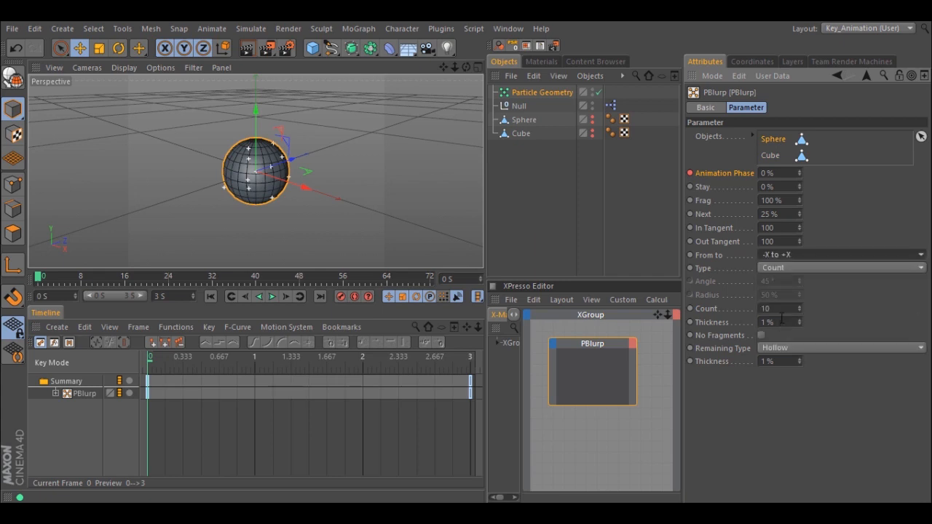
click(770, 156)
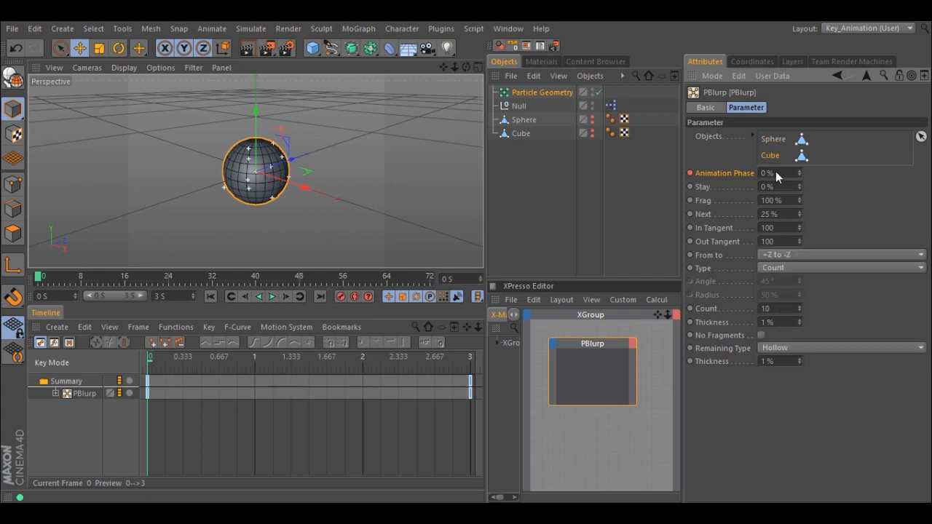
click(772, 254)
click(775, 309)
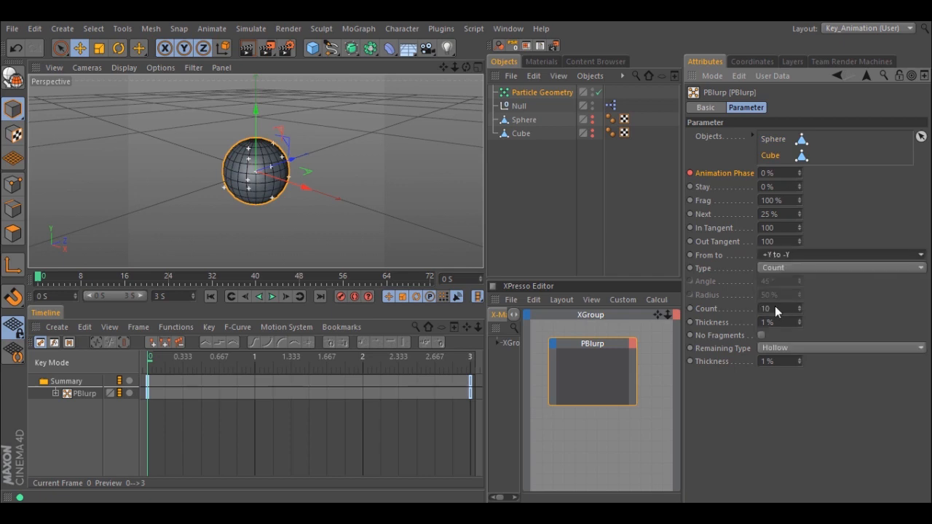
- Preview the animation, set the cube's Next value to 50%, and preview it again from the start
click(272, 298)
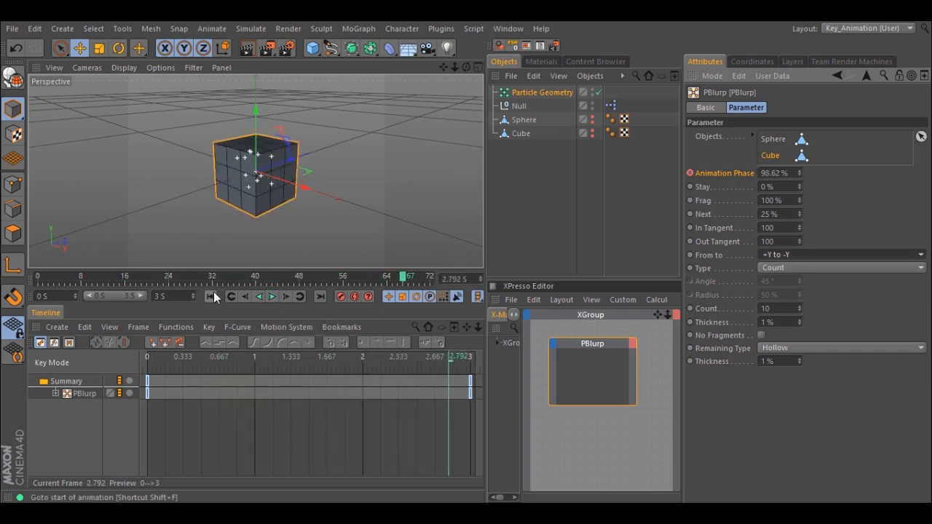
click(211, 296)
drag(785, 215, 759, 214)
text(50)
key(Return)
click(274, 297)
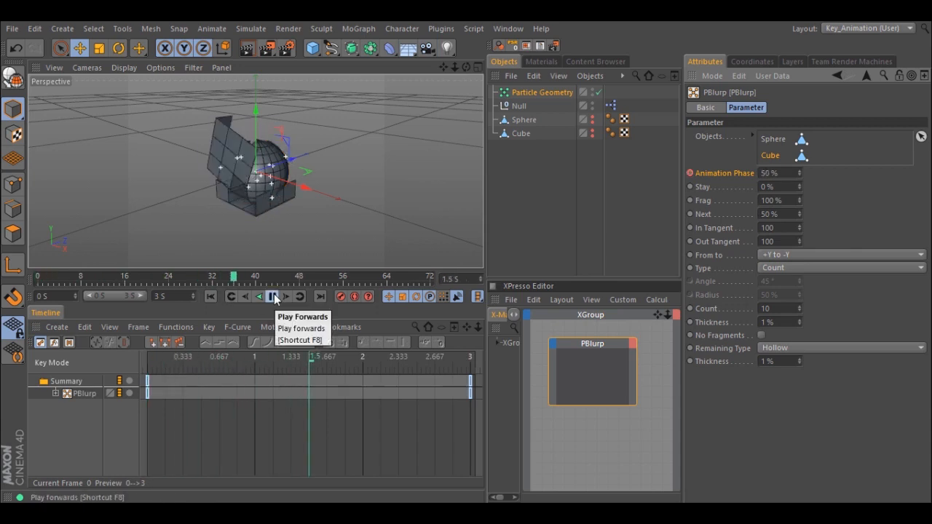
click(210, 297)
- Set the Frag value of both the Sphere and the Cube to 25% in PBlurp and preview the animation from the start
drag(792, 201, 762, 199)
click(774, 140)
shift+click(771, 157)
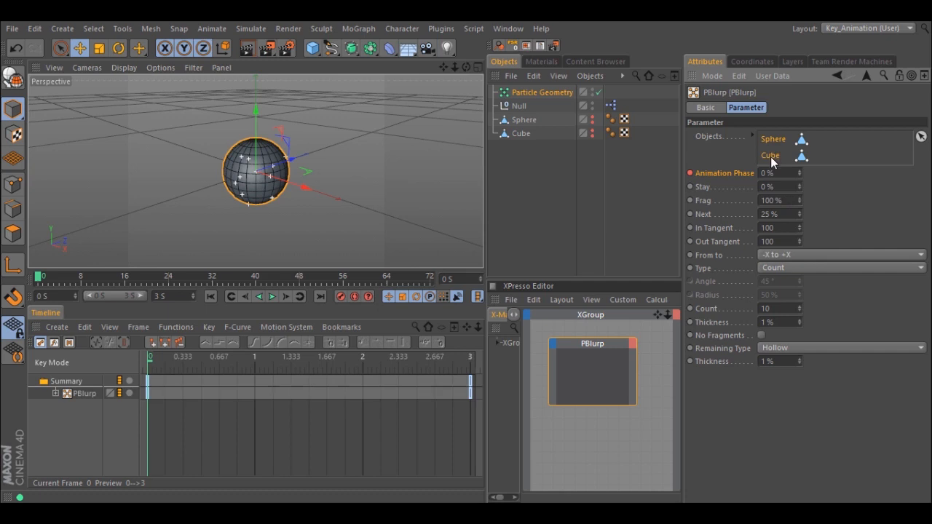
double_click(772, 200)
text(25)
key(Return)
click(272, 297)
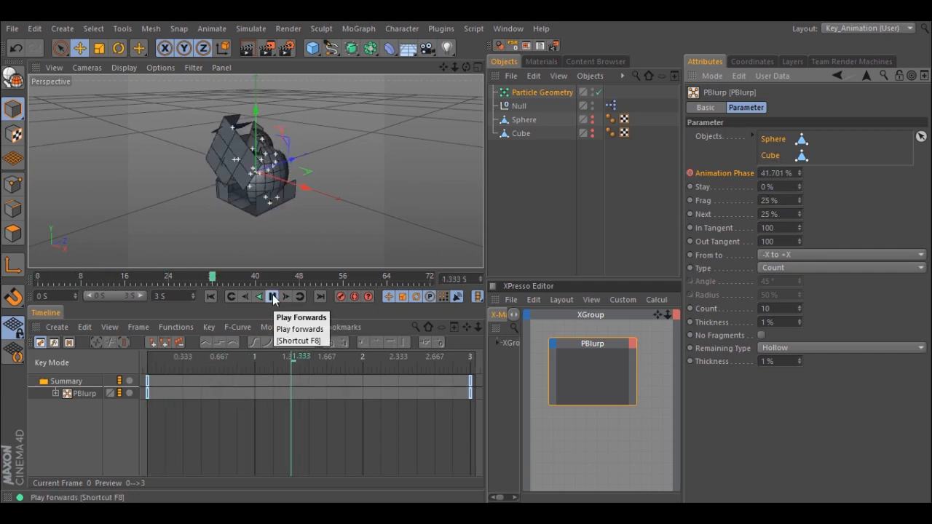
click(272, 296)
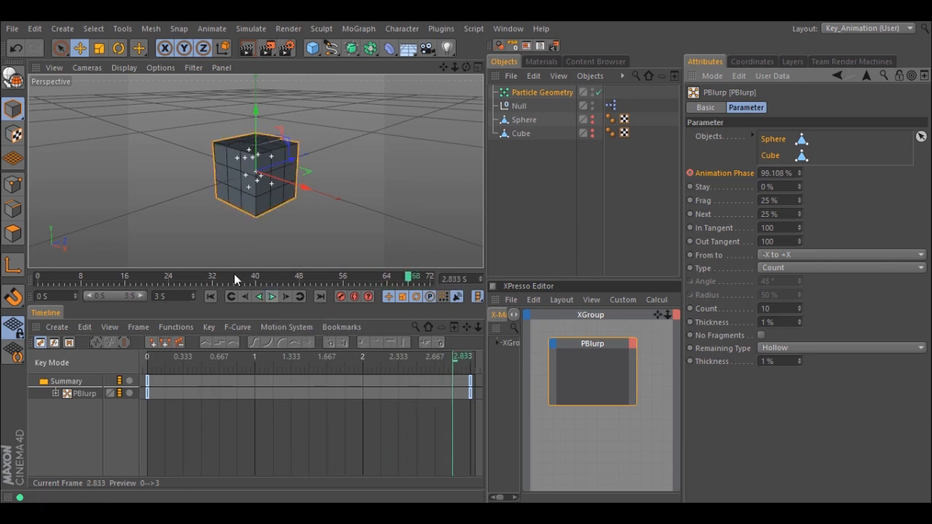
click(210, 296)
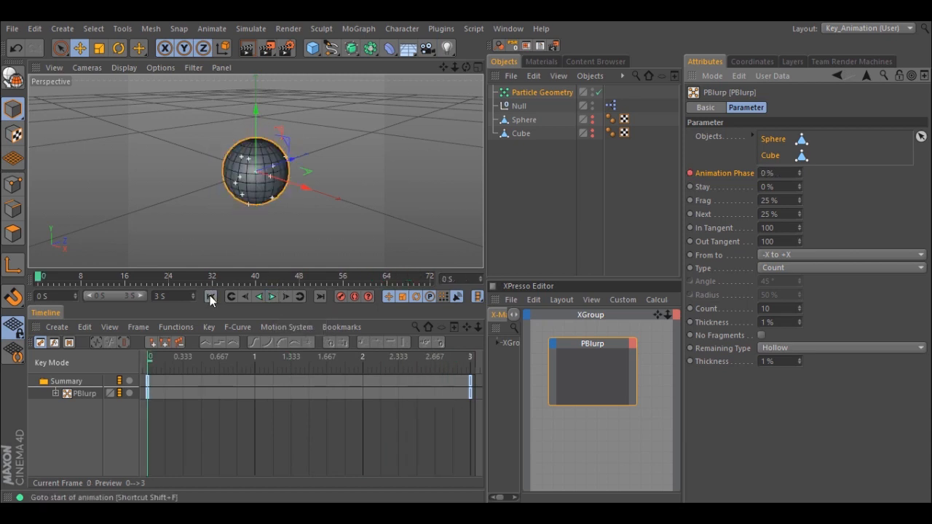
- Set both Thickness values of the two PBlurp objects to 10% and preview the animation
double_click(781, 323)
double_click(771, 362)
text(10)
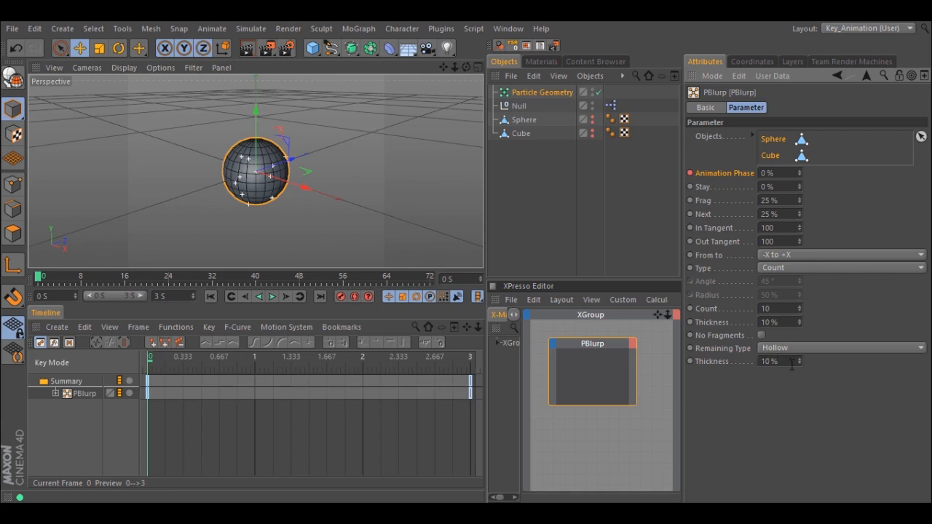
click(272, 296)
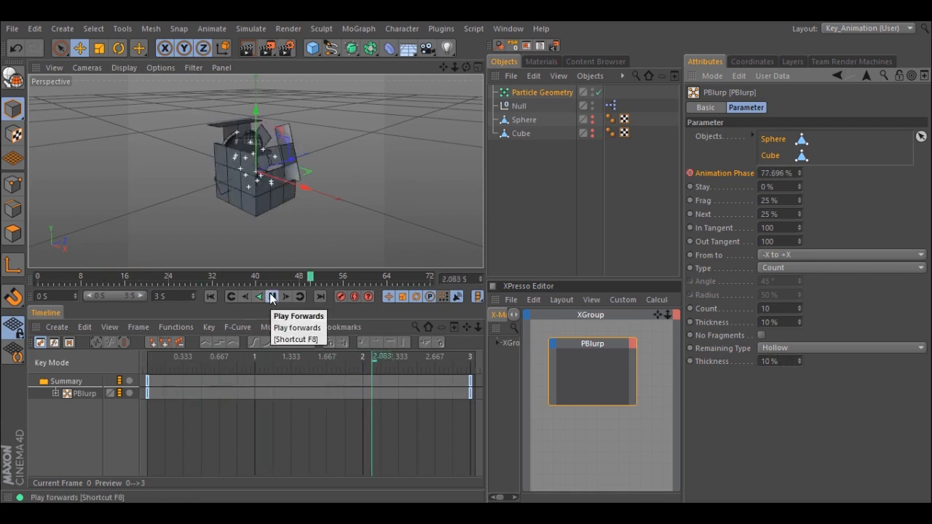
- Add a Rigid Body tag to Particle Geometry and set its collision Individual Elements to All
right_click(527, 92)
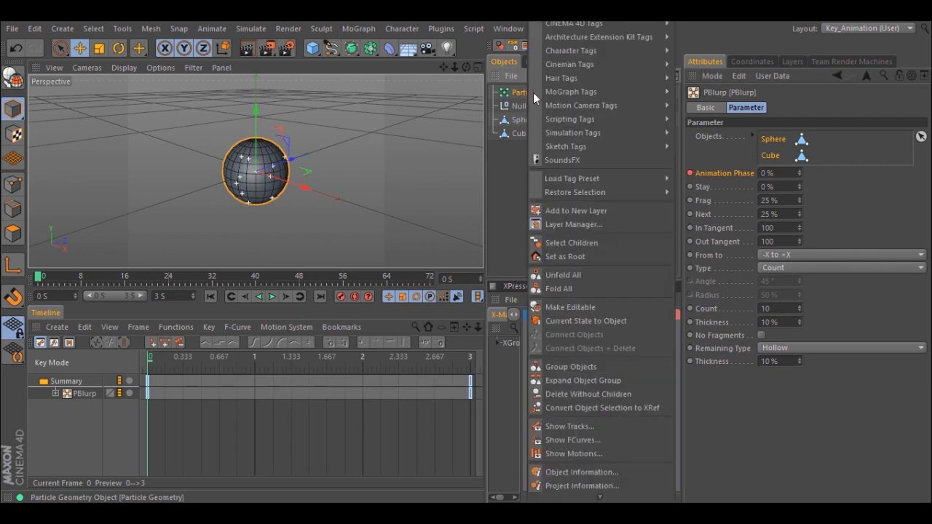
mouse_move(569, 134)
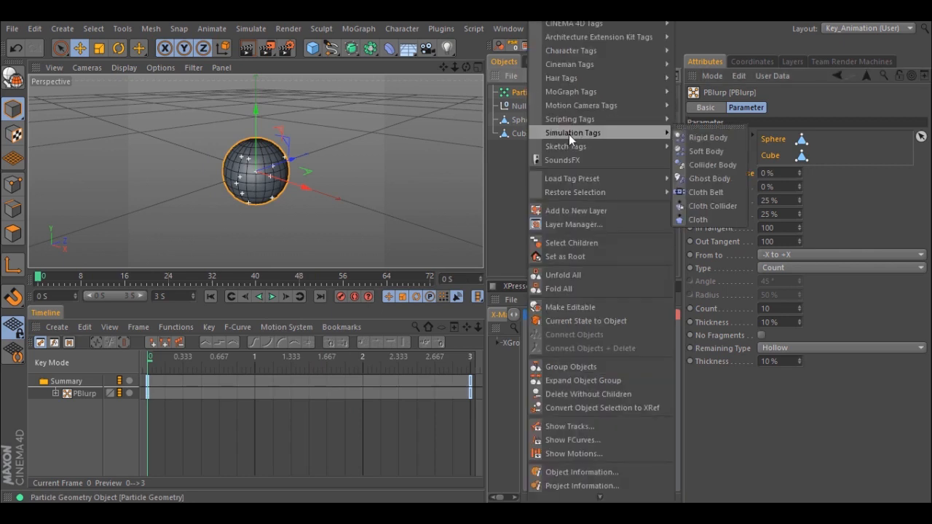
click(712, 138)
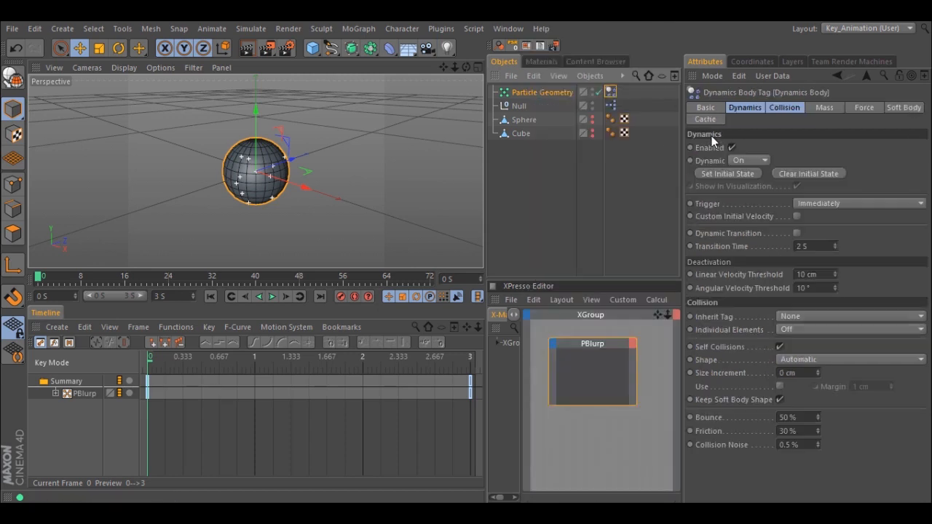
click(792, 108)
click(796, 161)
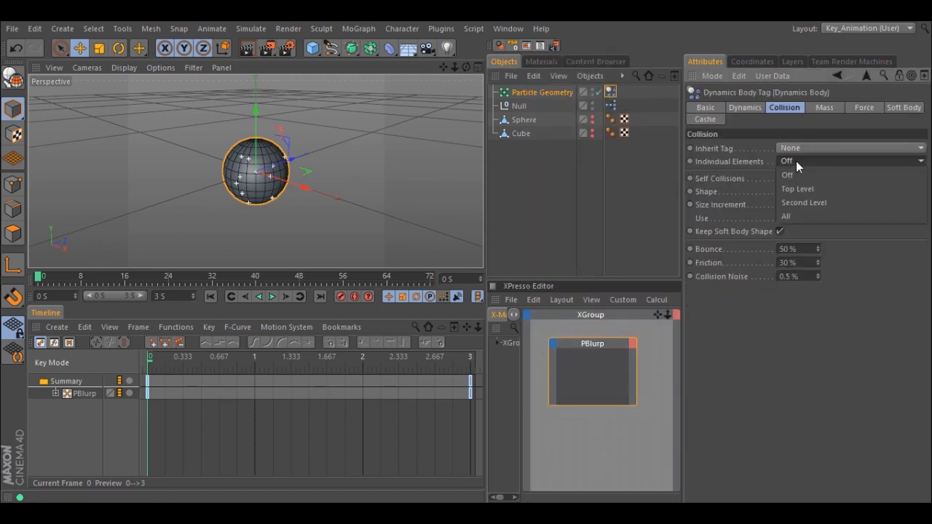
click(790, 216)
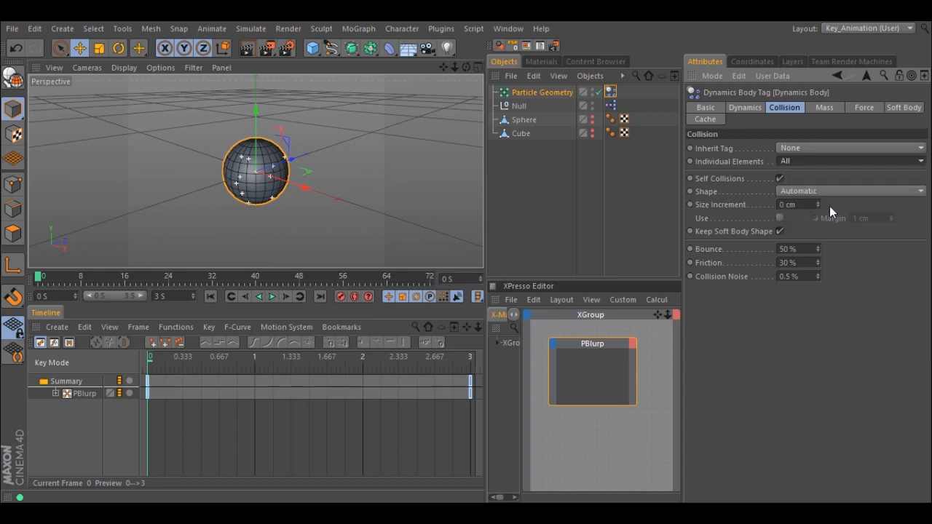
- Set the rigid body's Follow Position and Follow Rotation forces to 10 and play the simulation
click(852, 107)
text(10)
key(Tab)
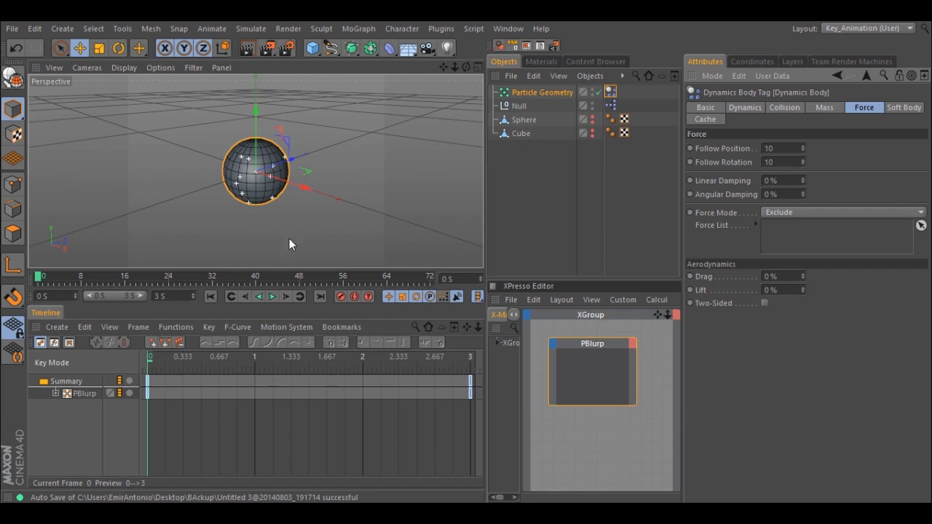
click(271, 297)
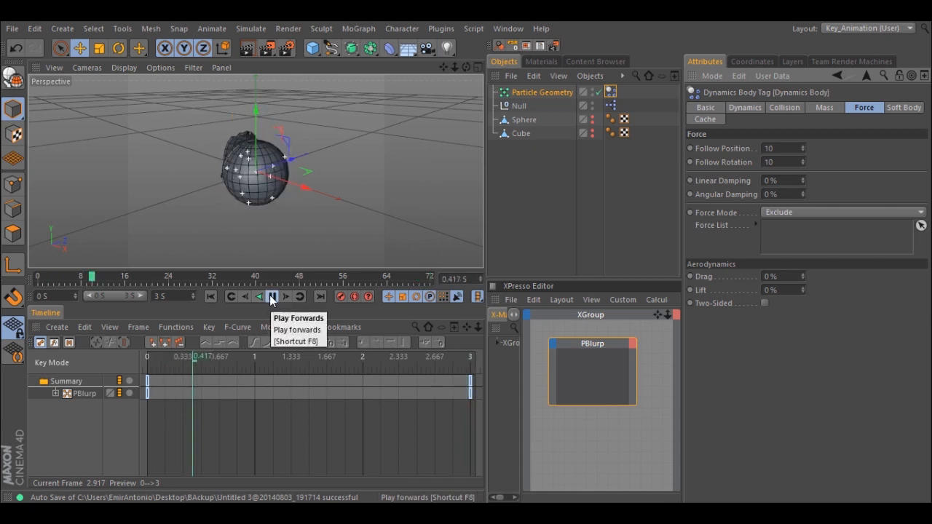
- Extend the project length to 5 s and preview the dynamic fragments from the start
click(211, 297)
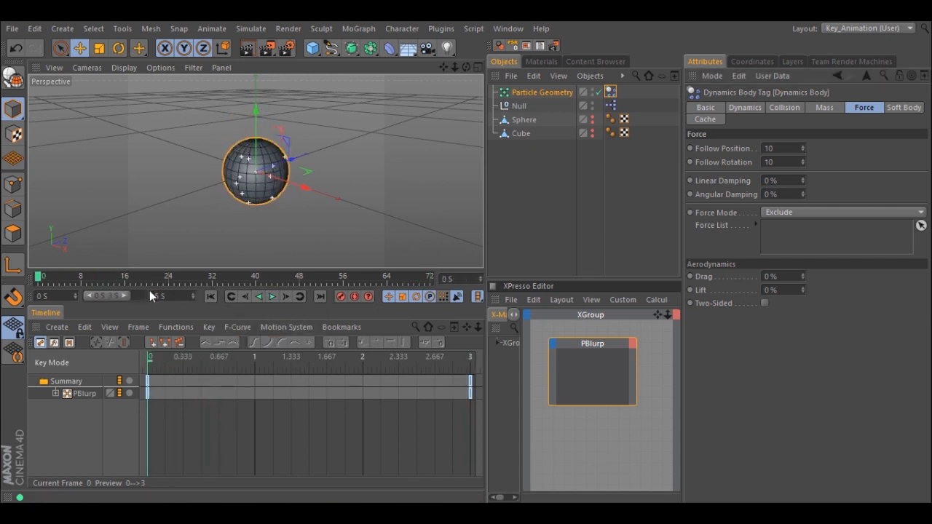
key(Return)
click(272, 297)
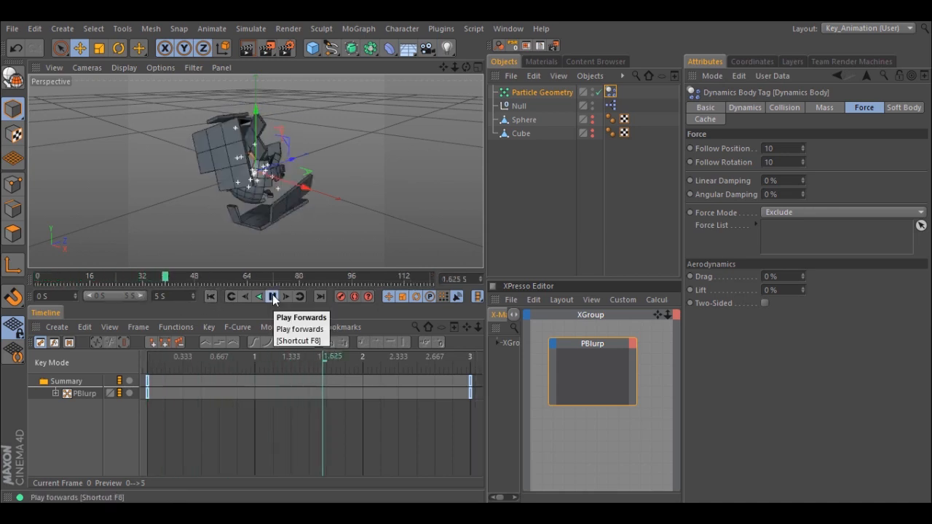
click(272, 298)
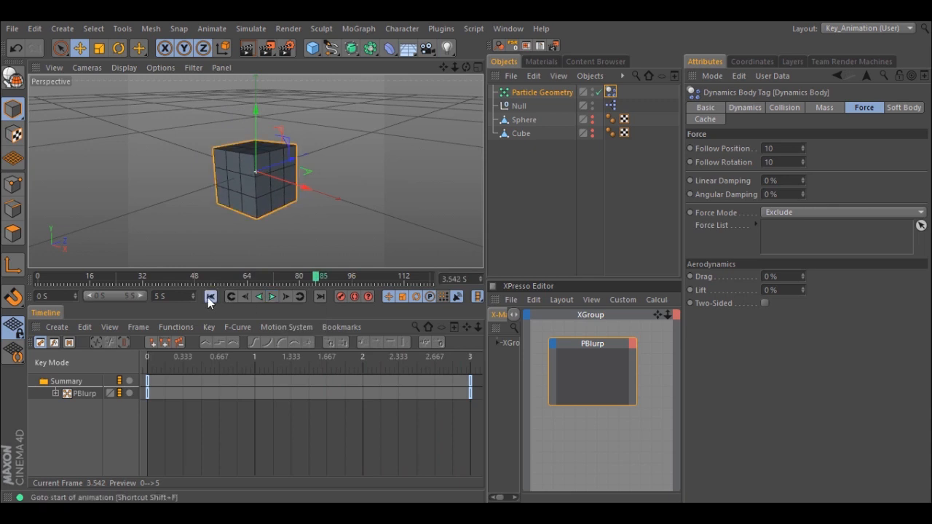
key(shift+g)
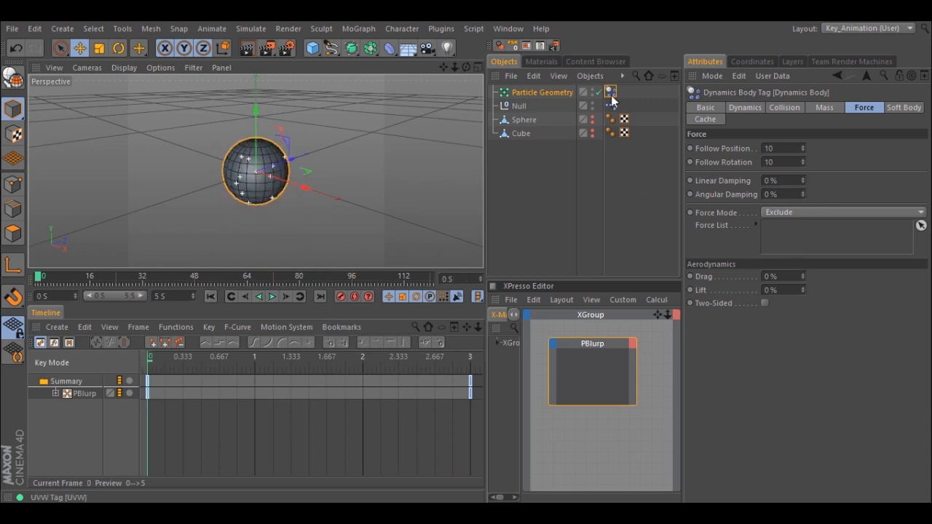
- Delete the Dynamics Body tag and add a Random effector as a child of Particle Geometry
key(Delete)
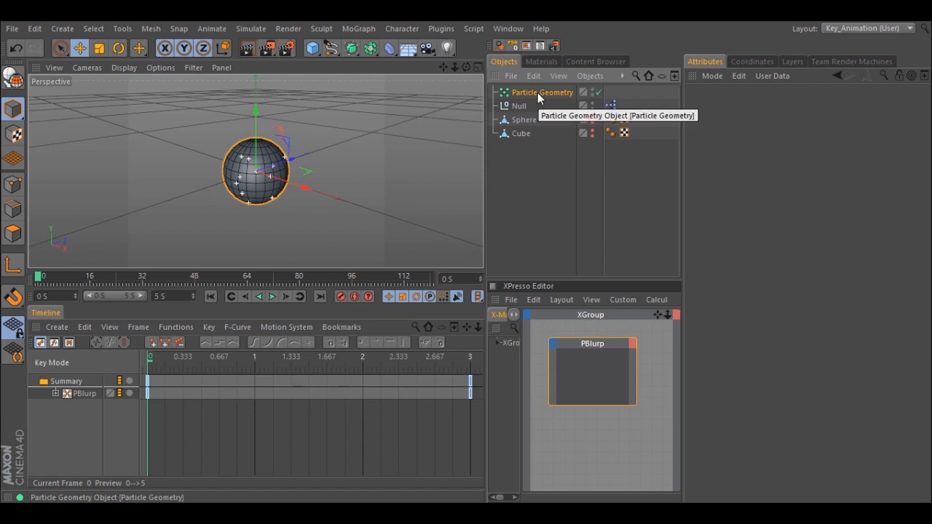
click(366, 31)
mouse_move(367, 48)
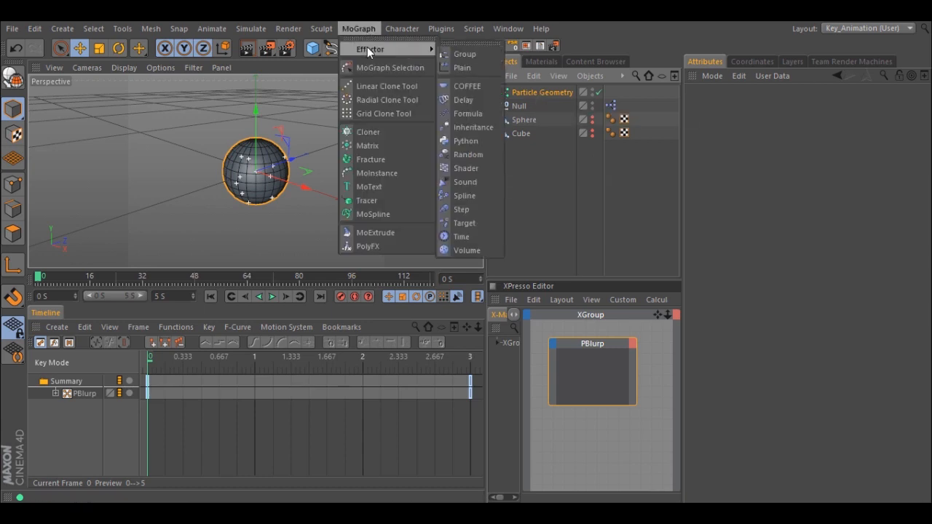
click(458, 155)
drag(526, 97, 521, 103)
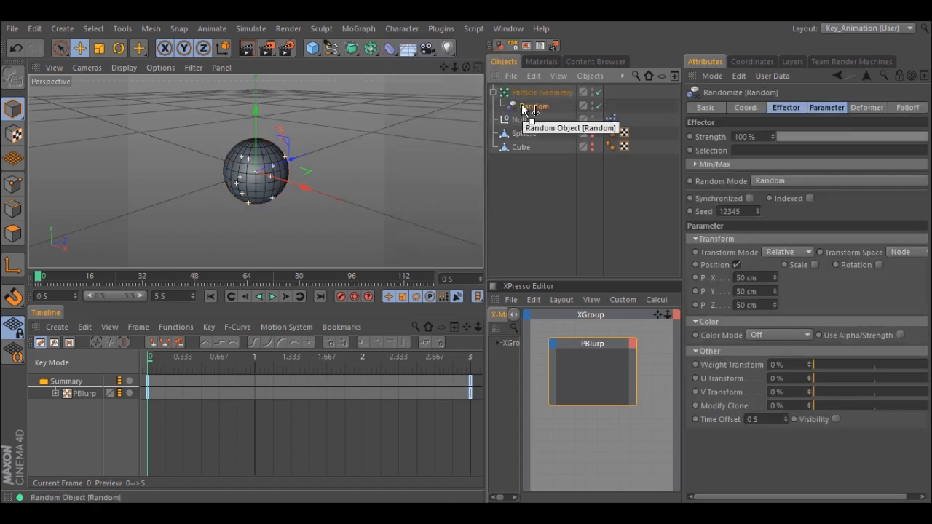
- Set the Random effector to Noise mode and make it affect rotation on all three axes instead of position
click(786, 107)
click(793, 180)
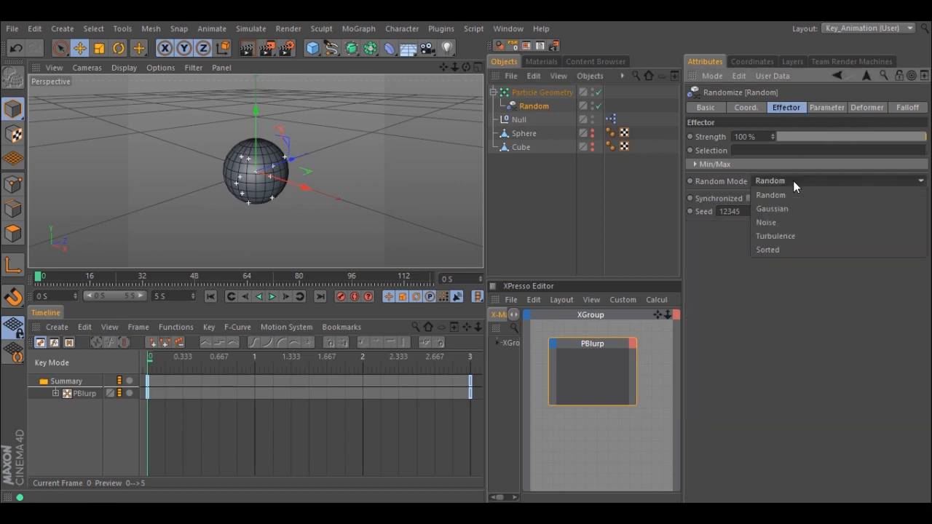
click(783, 222)
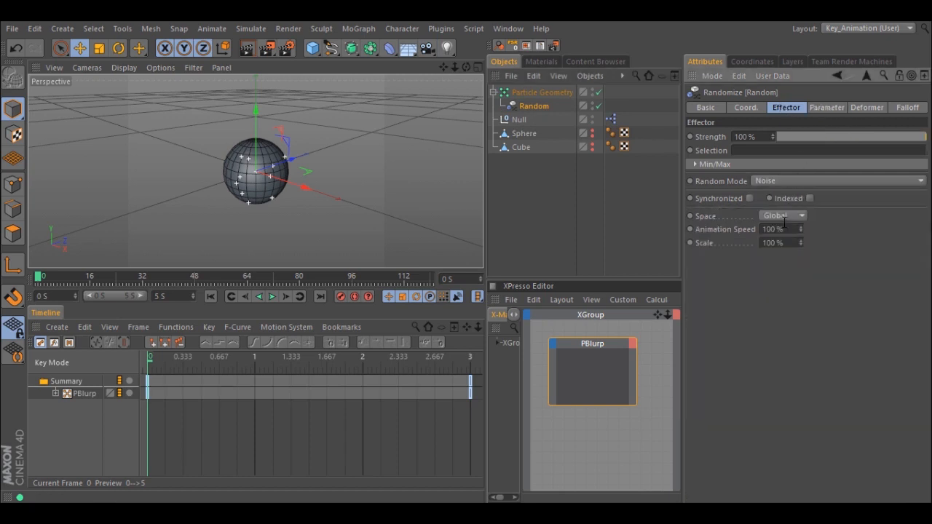
click(829, 107)
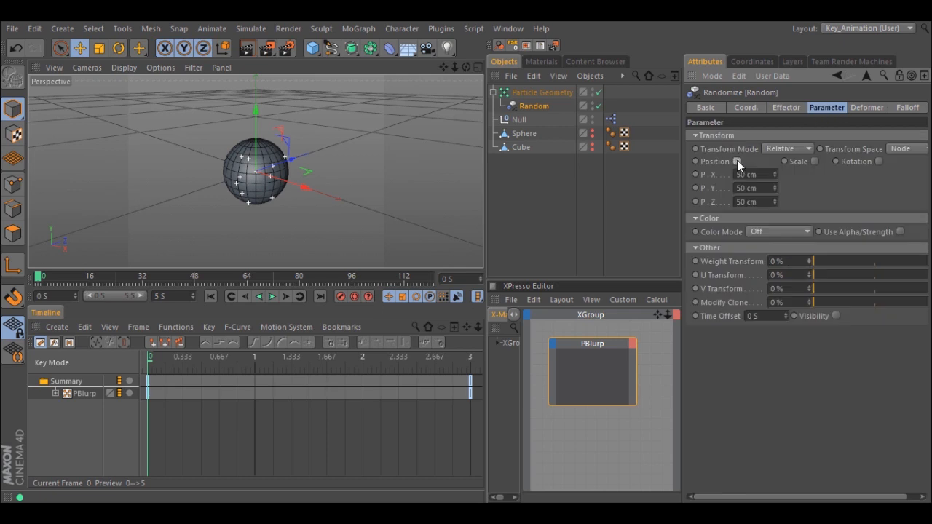
click(737, 161)
click(852, 161)
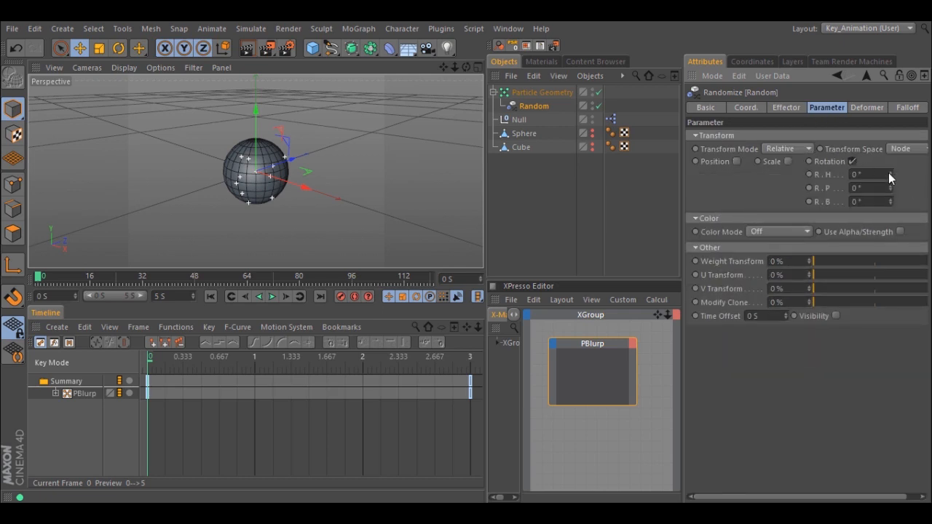
drag(890, 172, 892, 201)
- Set the Random effector's Deformation to Polygon
click(870, 107)
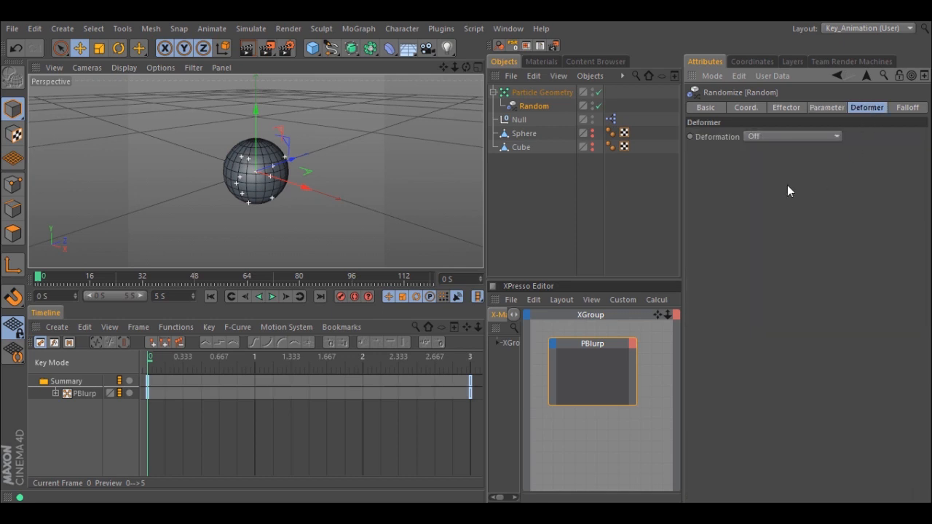
click(768, 136)
click(765, 191)
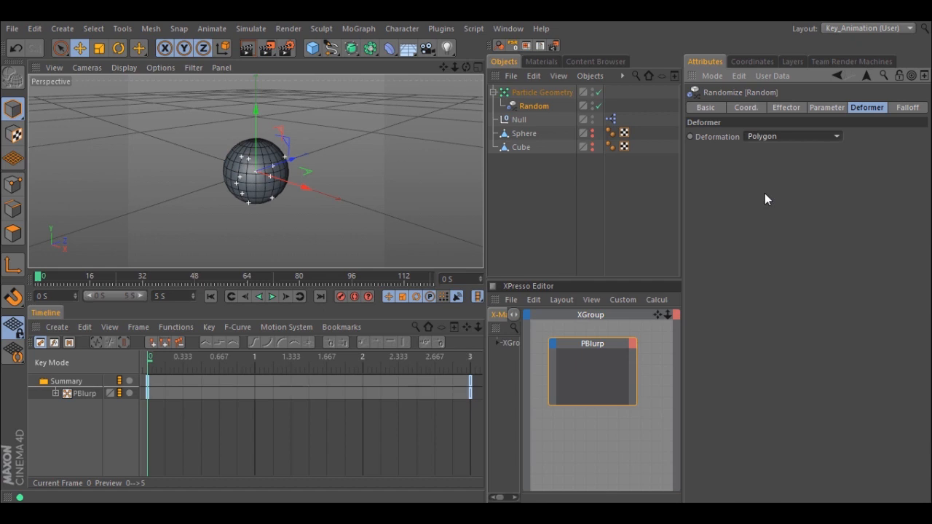
- Give the Random effector an inverted Sphere falloff about 114 cm in size with the Falloff value at 0%
click(903, 107)
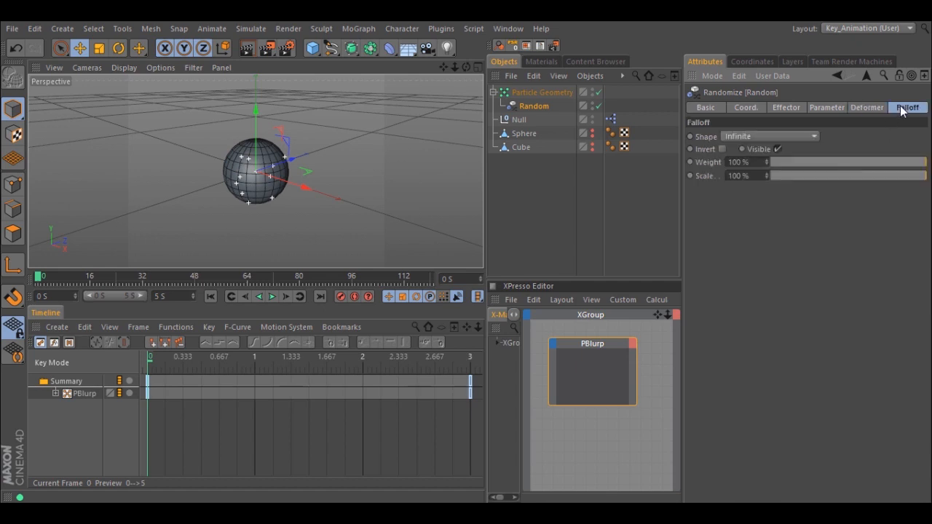
click(765, 139)
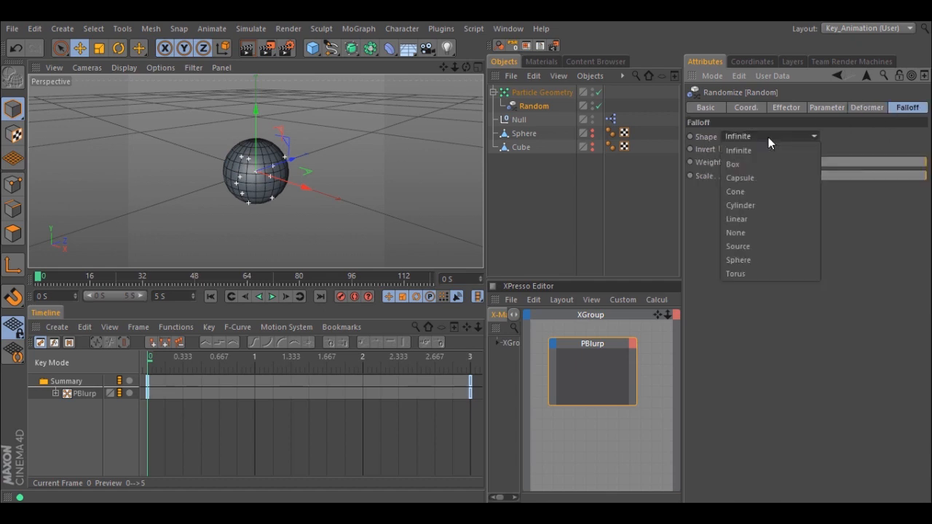
click(747, 260)
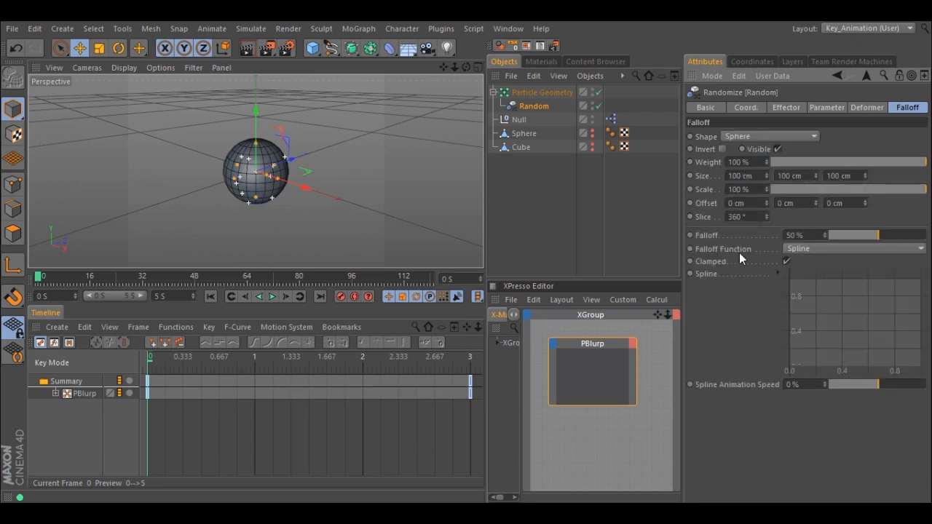
mouse_move(279, 184)
mouse_down()
mouse_move(289, 188)
mouse_move(279, 184)
mouse_up()
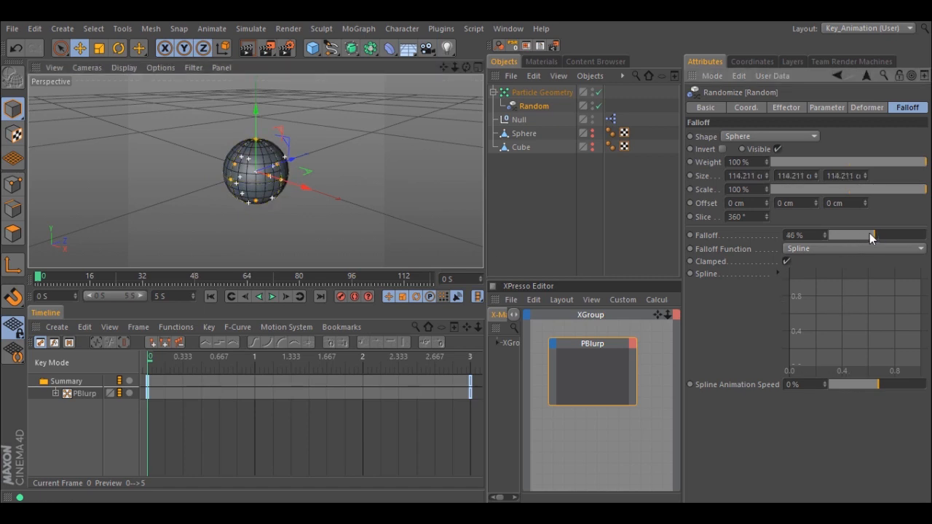
drag(857, 238, 825, 234)
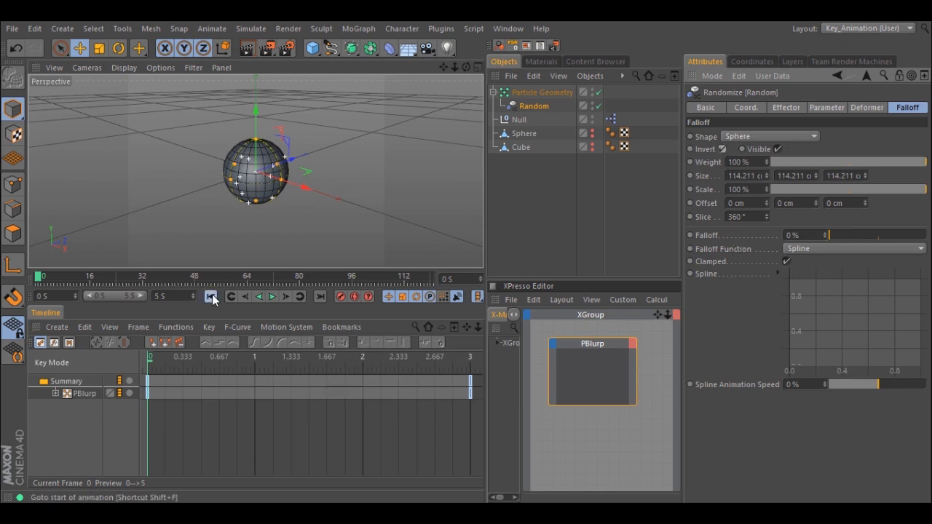
- Preview the morph with the Random effector applied and return to the start of the animation
click(272, 297)
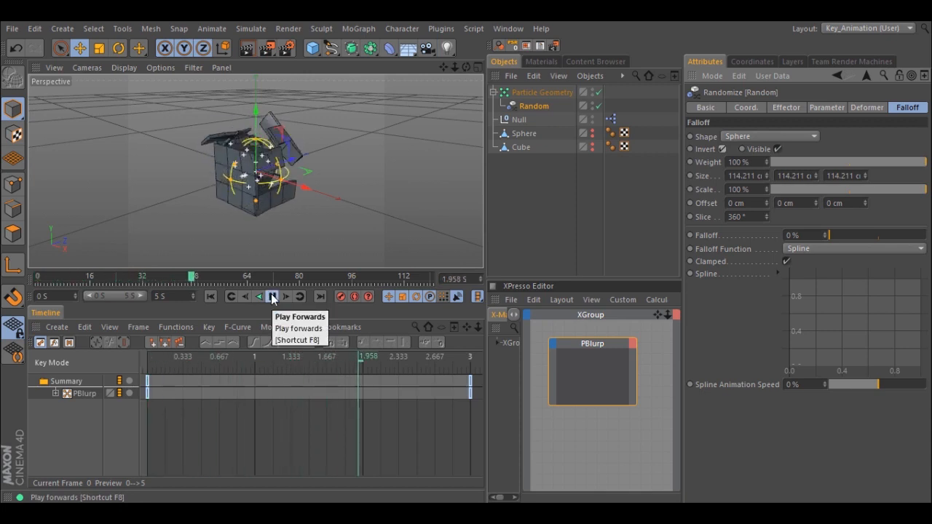
click(272, 299)
click(273, 299)
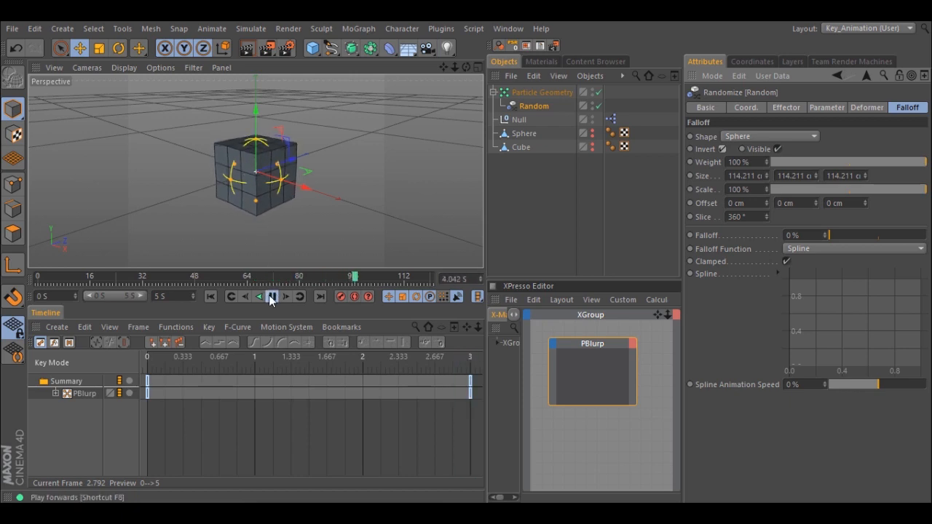
click(272, 297)
click(211, 296)
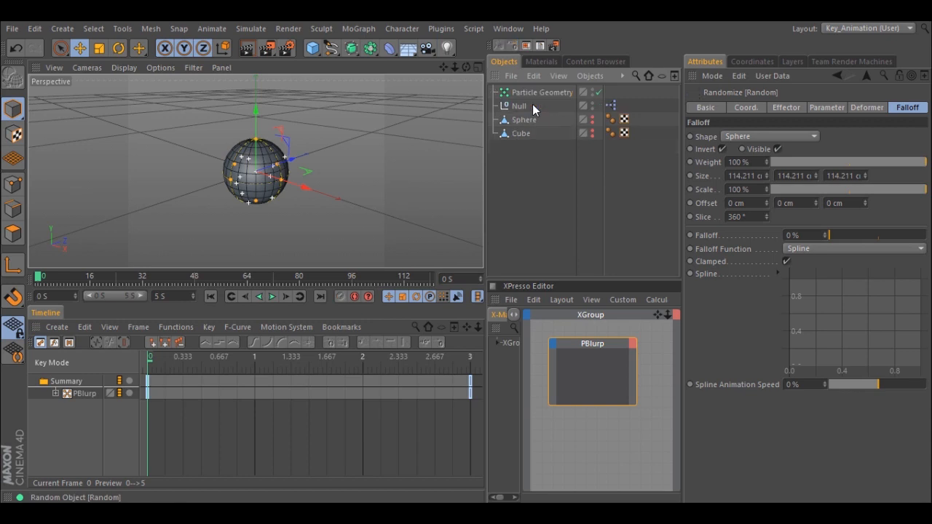
- Delete the Random effector and add a new null object to the scene
key(Delete)
click(579, 341)
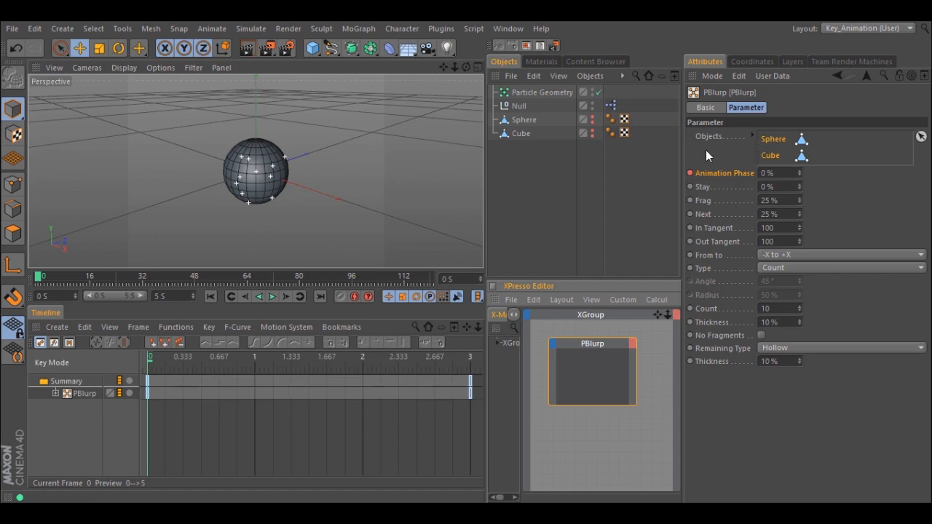
click(313, 48)
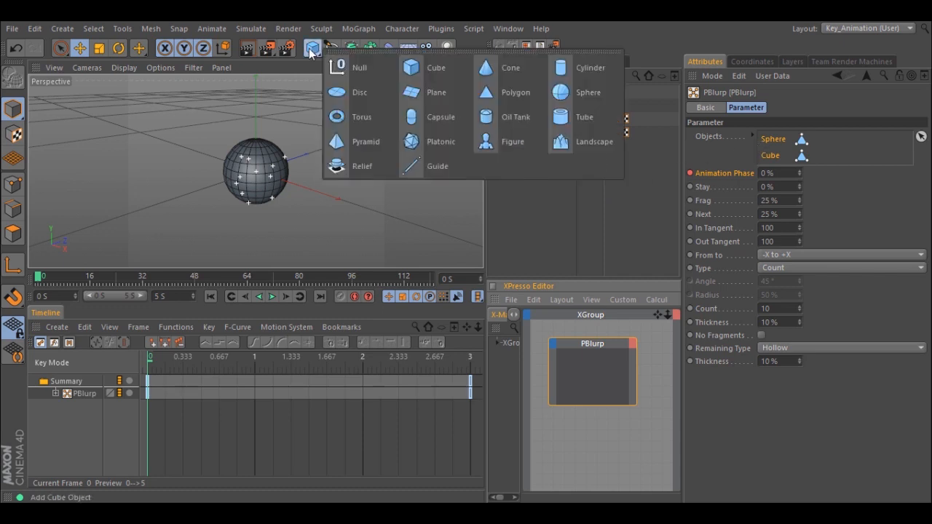
click(359, 69)
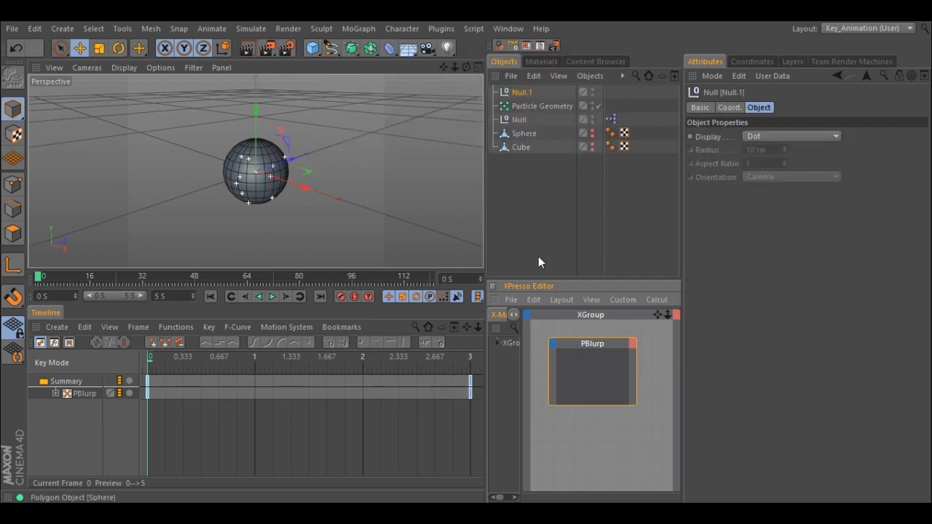
- Insert Null.1 between Sphere and Cube in the PBlurp node's Objects list and expand the list
click(570, 341)
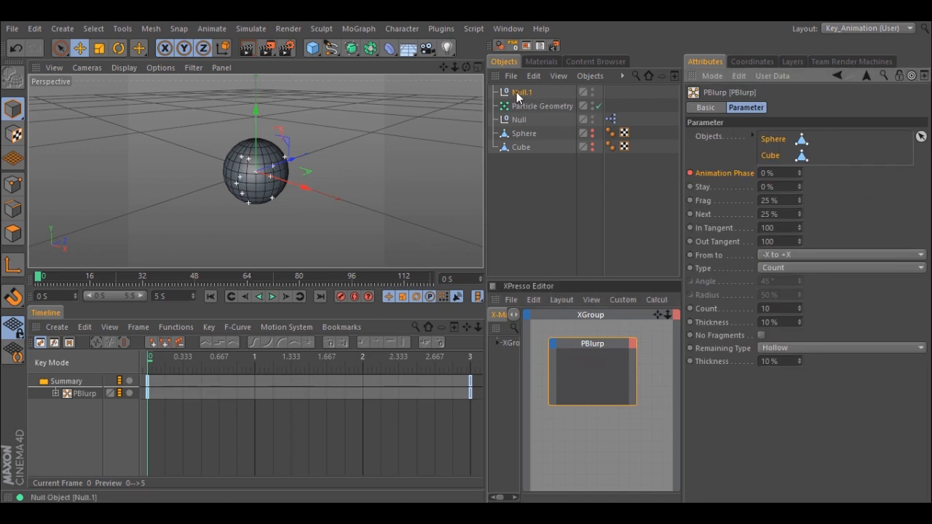
drag(516, 92, 773, 146)
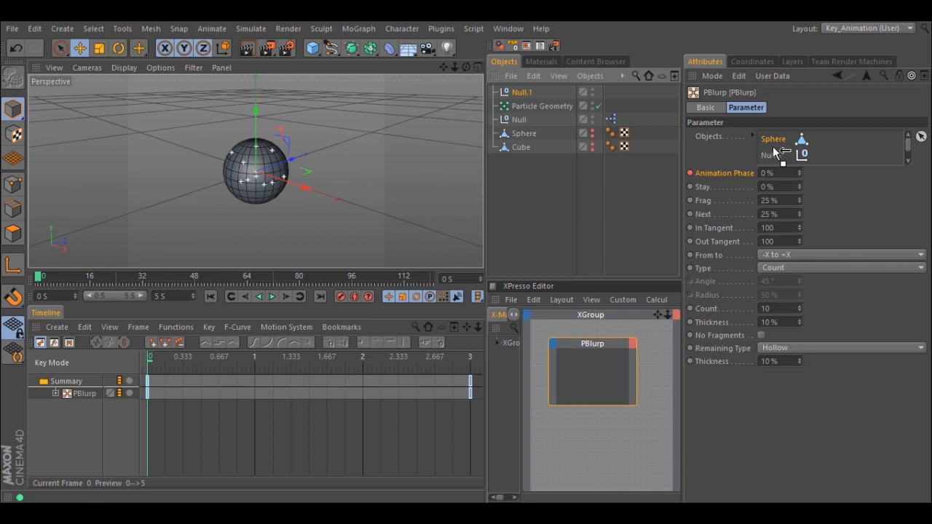
click(755, 137)
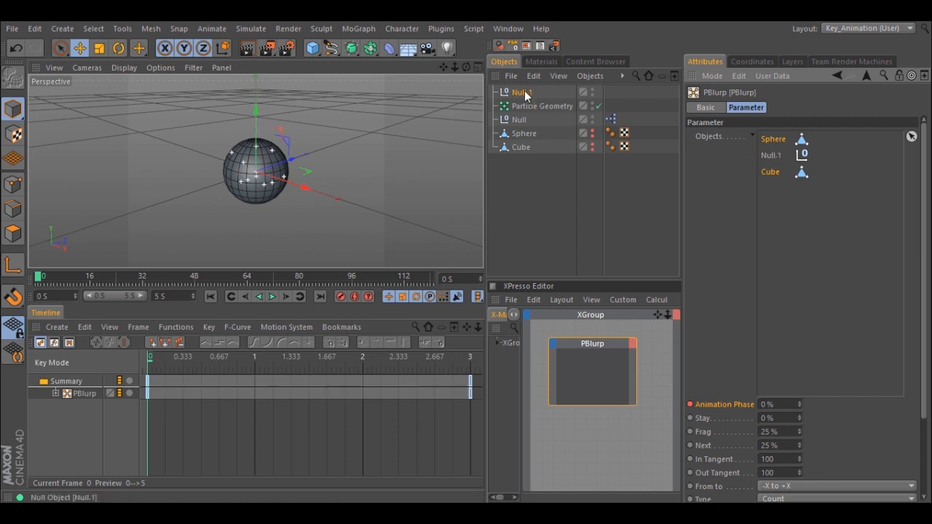
- Raise Null.1 above the sphere, preview the morph and return to the start of the animation
drag(255, 108, 255, 57)
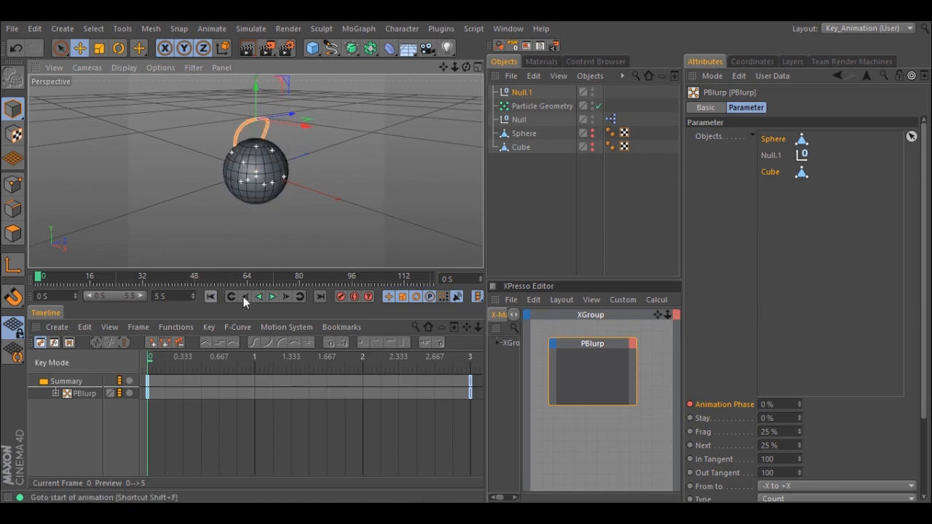
click(271, 297)
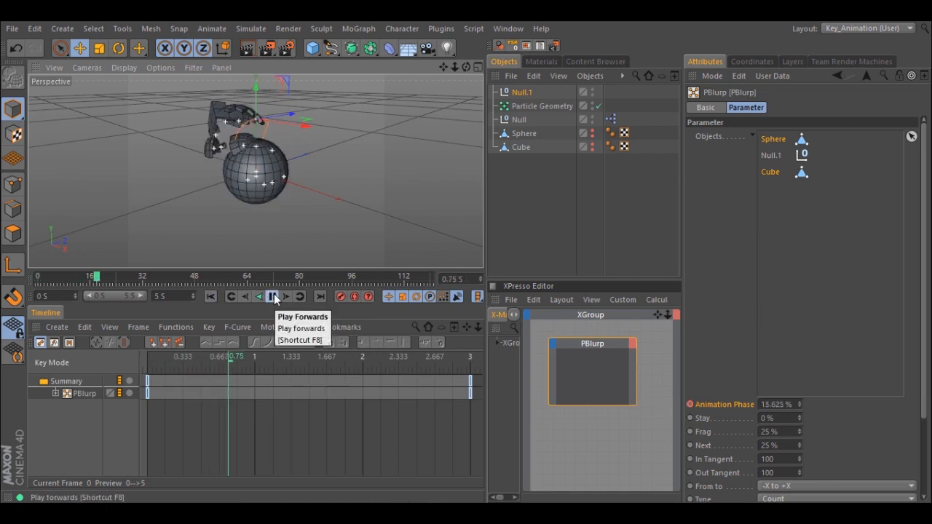
click(272, 296)
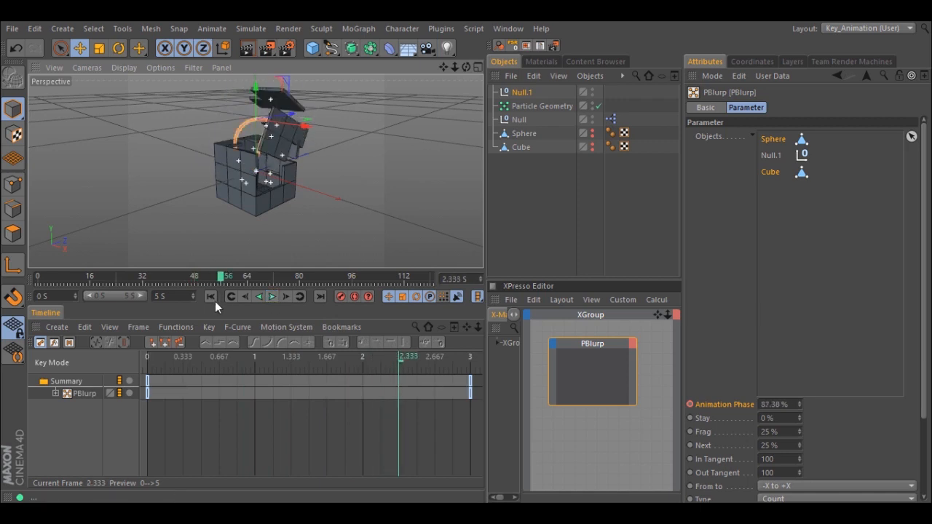
click(211, 297)
- Lower Null.1 to below the sphere, preview the morph and return to the start of the animation
drag(256, 87, 246, 256)
click(273, 296)
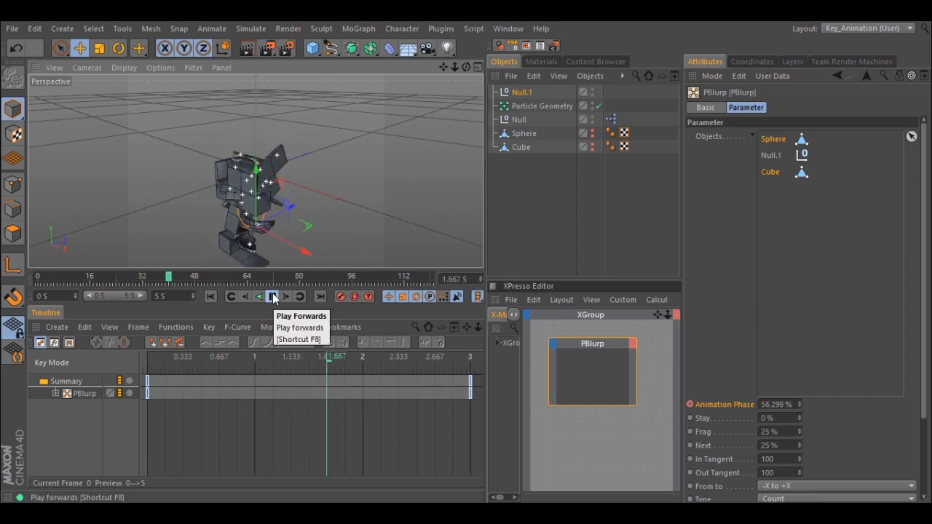
click(273, 297)
click(211, 296)
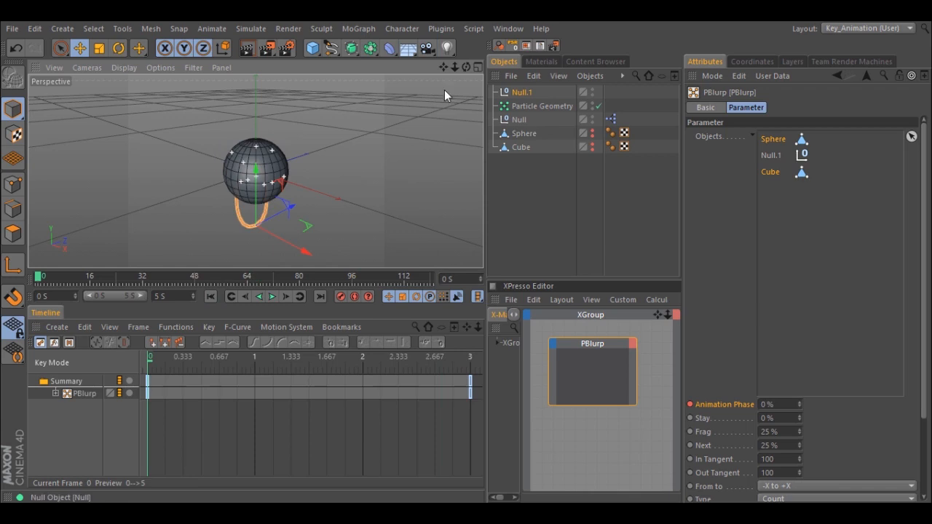
- Add a second null between Null.1 and Cube in PBlurp's Objects list and move it away from the sphere along Z
drag(325, 52, 350, 70)
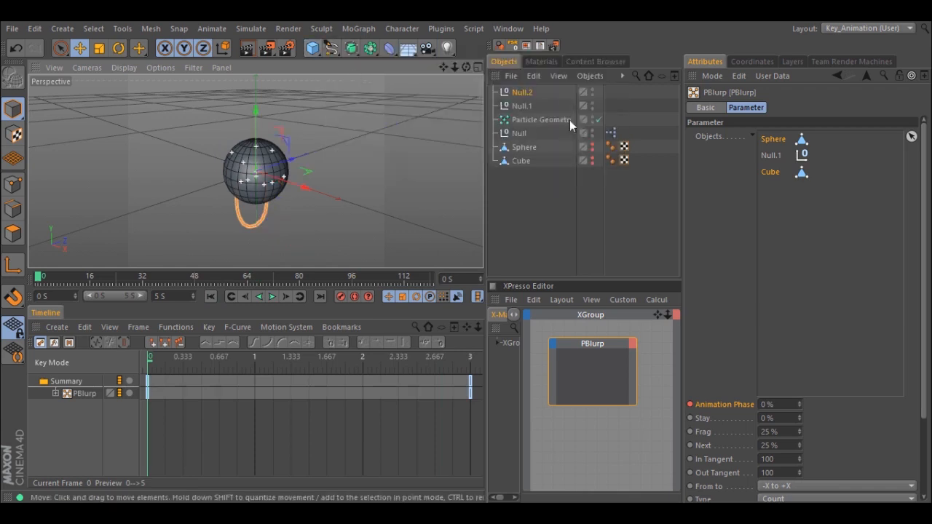
drag(523, 97, 774, 171)
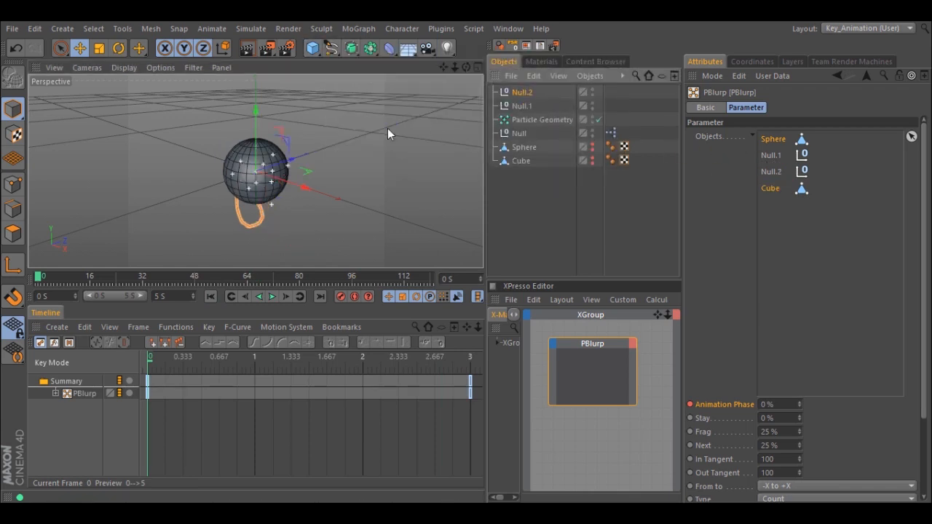
drag(300, 157, 353, 138)
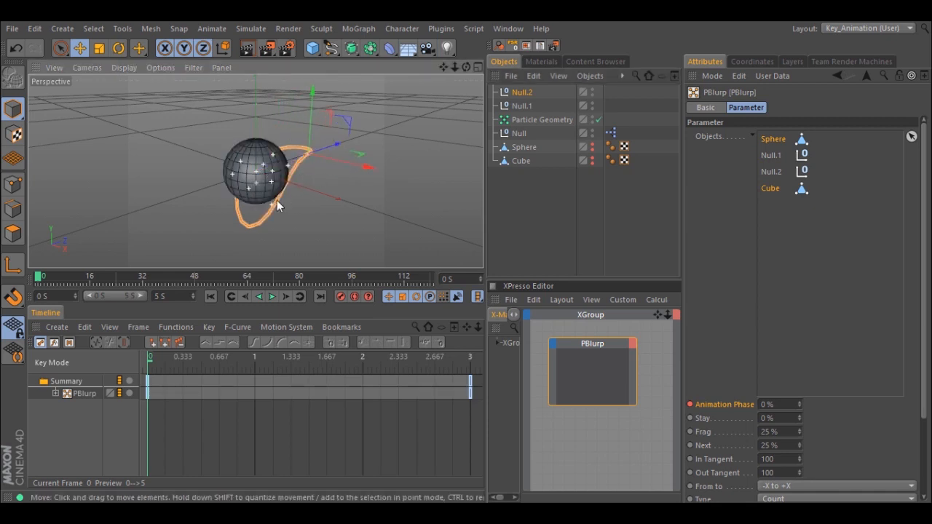
- Preview the morph travelling through both nulls and return to the start of the animation
click(272, 297)
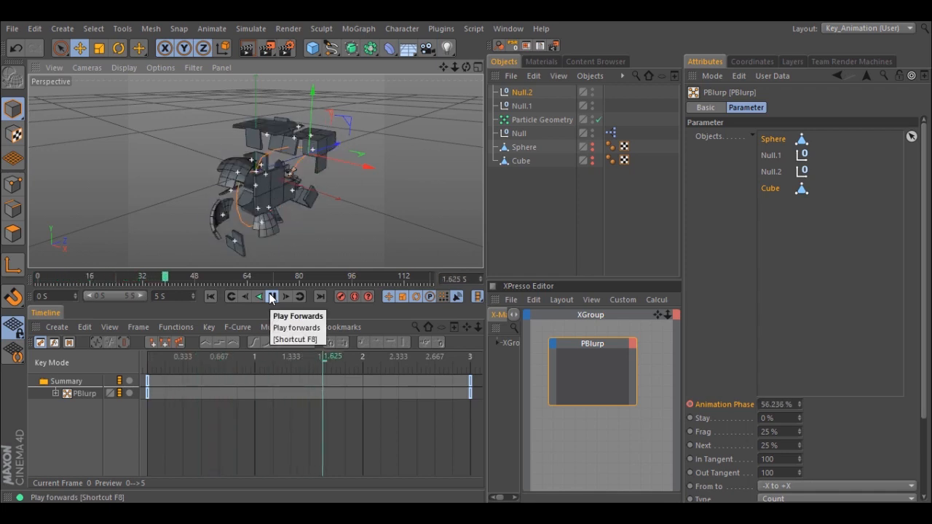
click(272, 297)
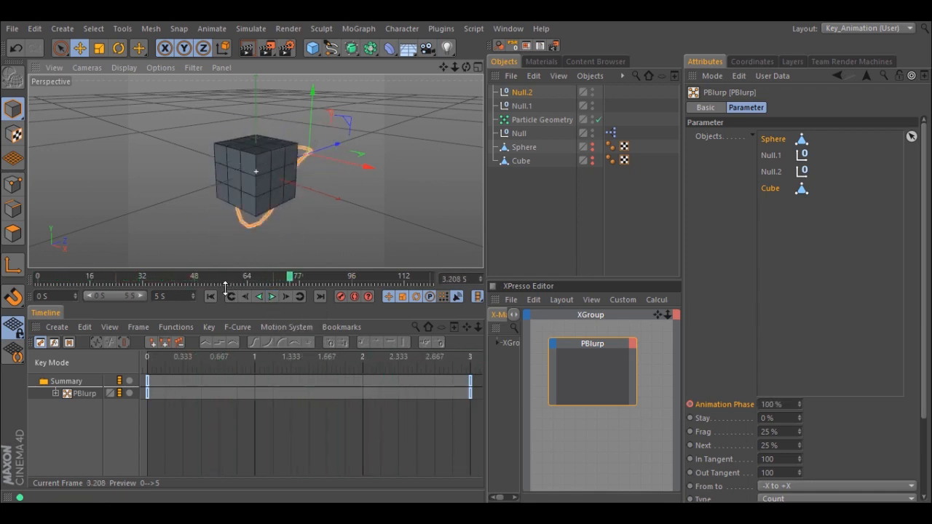
click(212, 295)
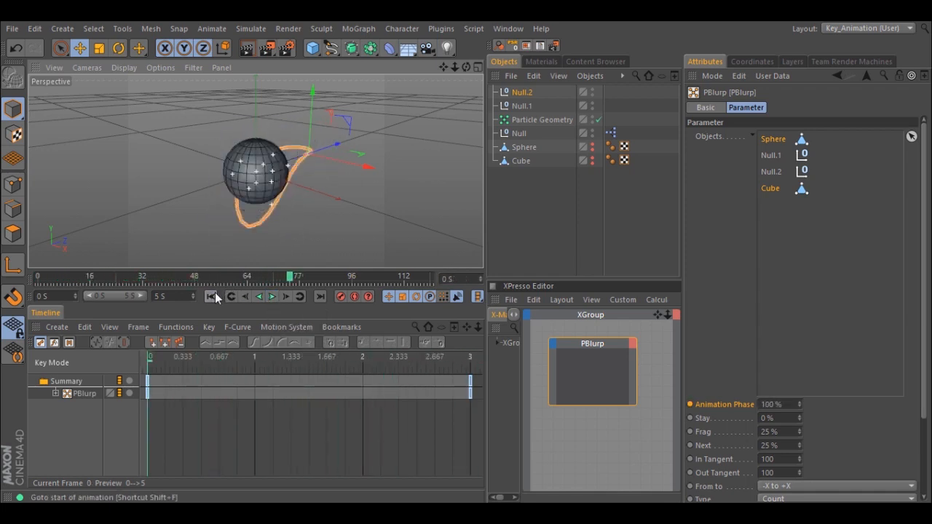
- Remove Null.1 and Null.2 from the PBlurp node's Objects list
click(774, 156)
shift+click(771, 170)
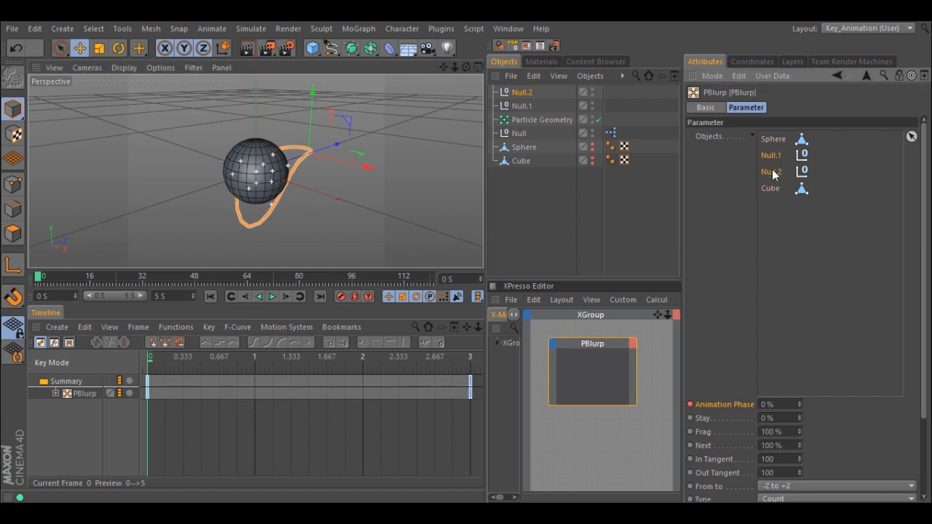
key(Delete)
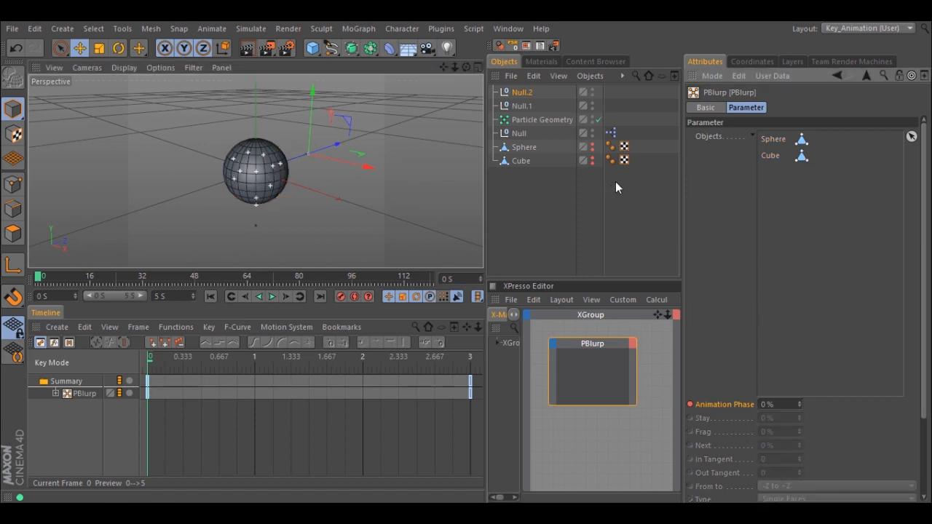
- Add a Platonic as a hidden editable polygon object and insert it between Sphere and Cube in PBlurp's Objects list
click(312, 48)
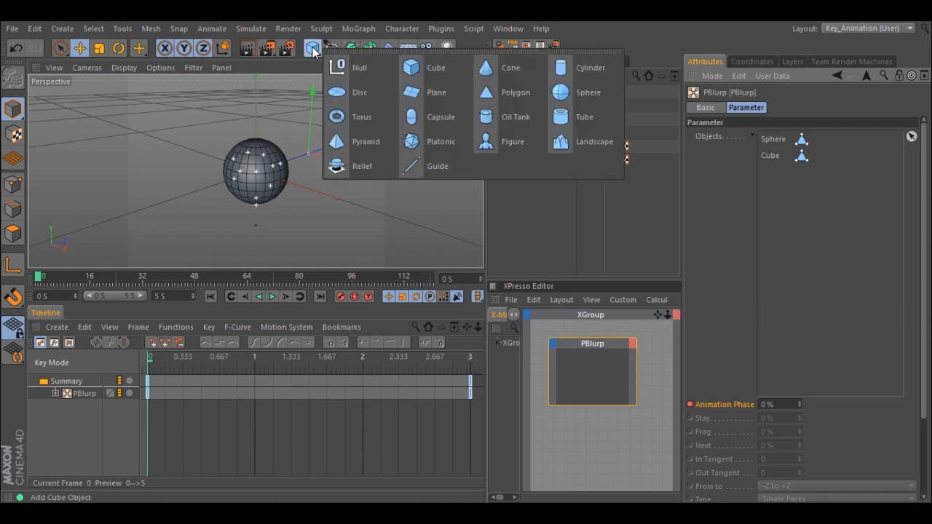
click(440, 141)
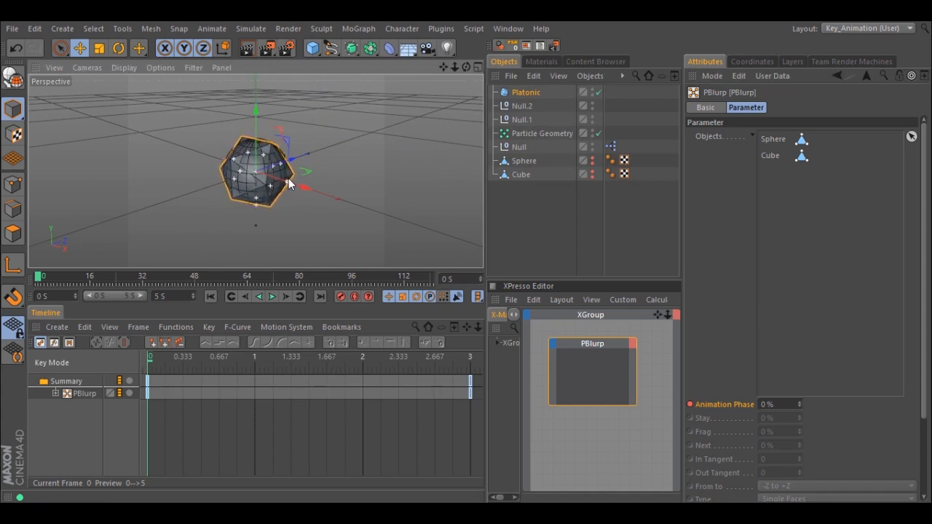
click(9, 80)
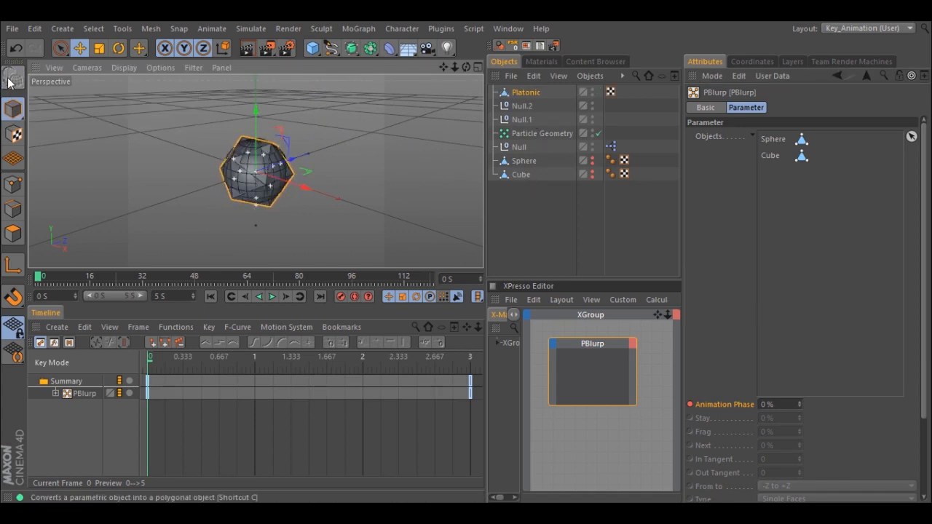
click(592, 90)
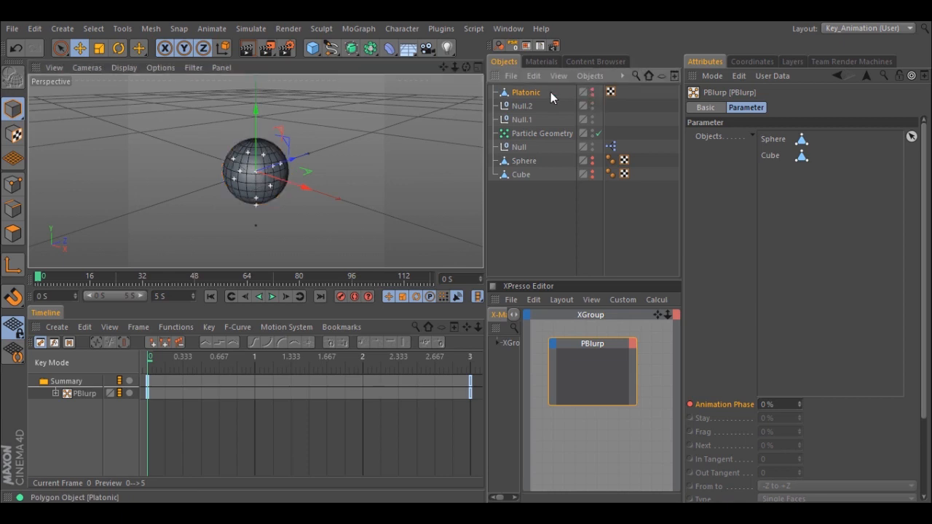
drag(519, 96, 641, 129)
drag(781, 147, 781, 146)
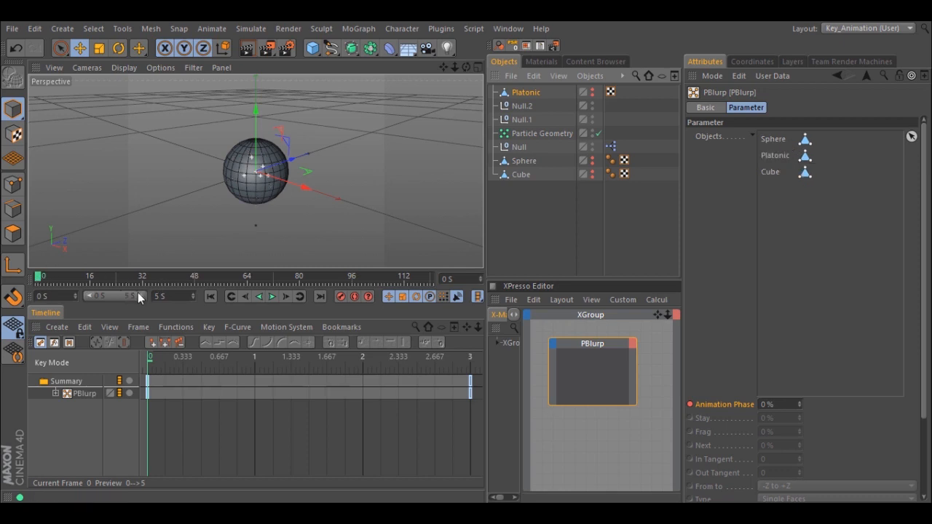
- Keyframe PBlurp's Animation Phase at 50% on frame 32
drag(38, 278, 142, 278)
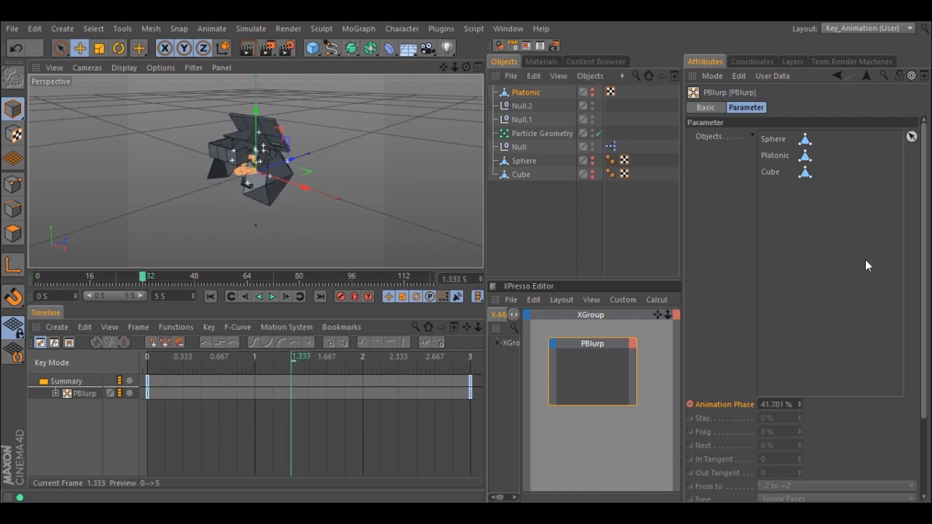
text(50)
key(Return)
click(690, 405)
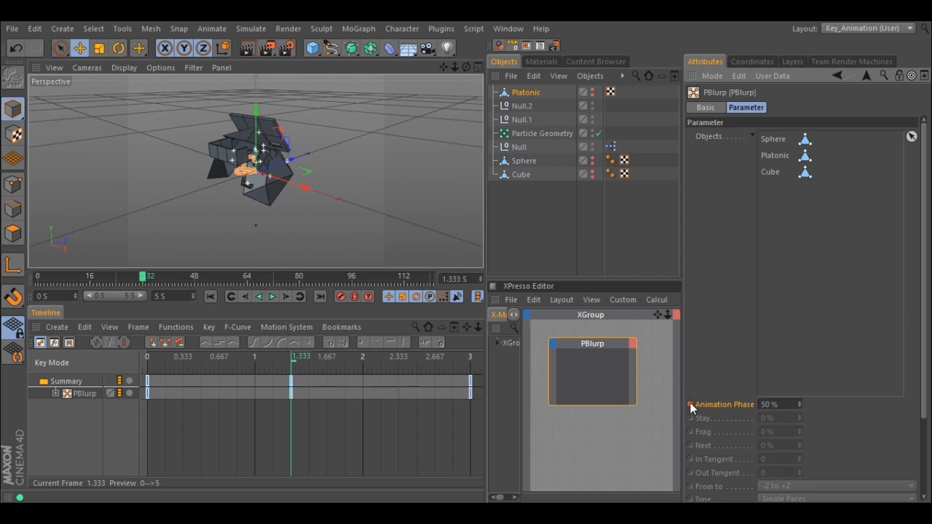
- Preview the sphere-to-platonic-to-cube morph from the beginning and return to the start of the animation
click(210, 296)
click(272, 297)
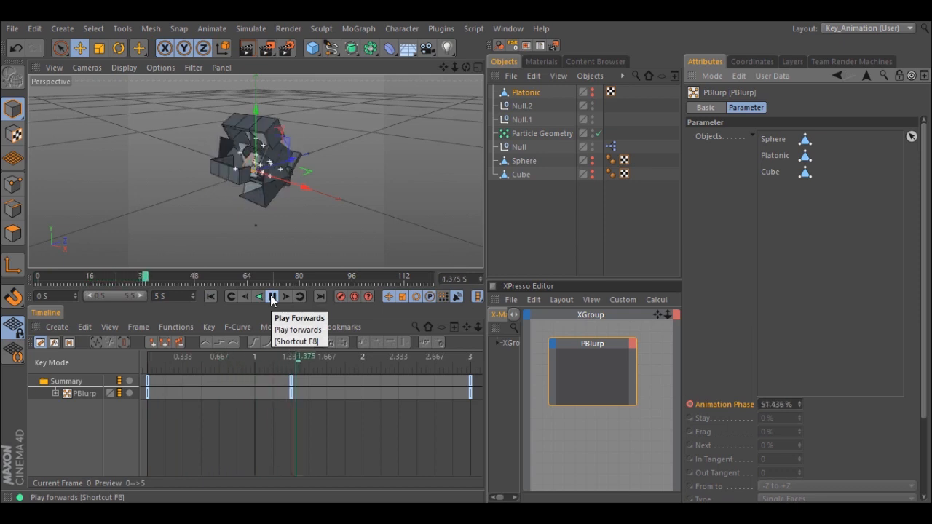
click(272, 296)
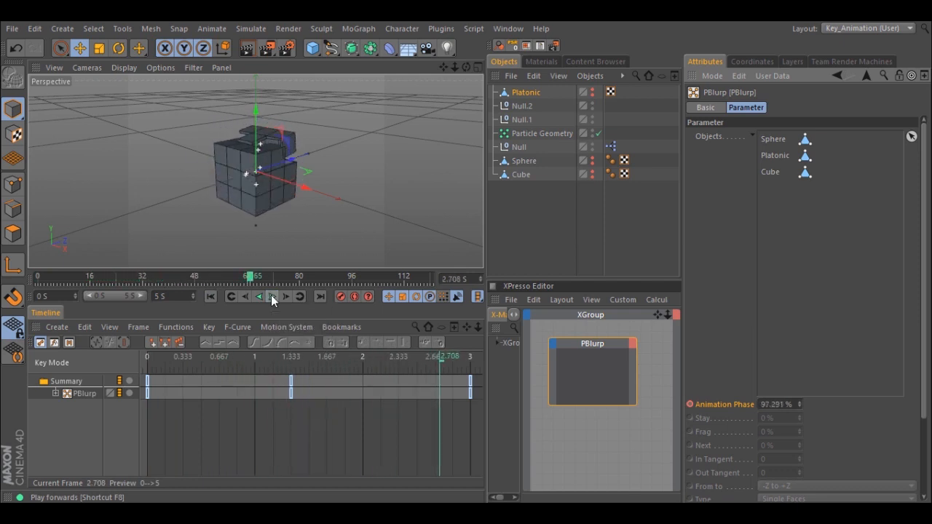
click(210, 296)
- Set the fragment Type of the Platonic entry in PBlurp's Objects list to Single Faces
click(751, 134)
click(776, 155)
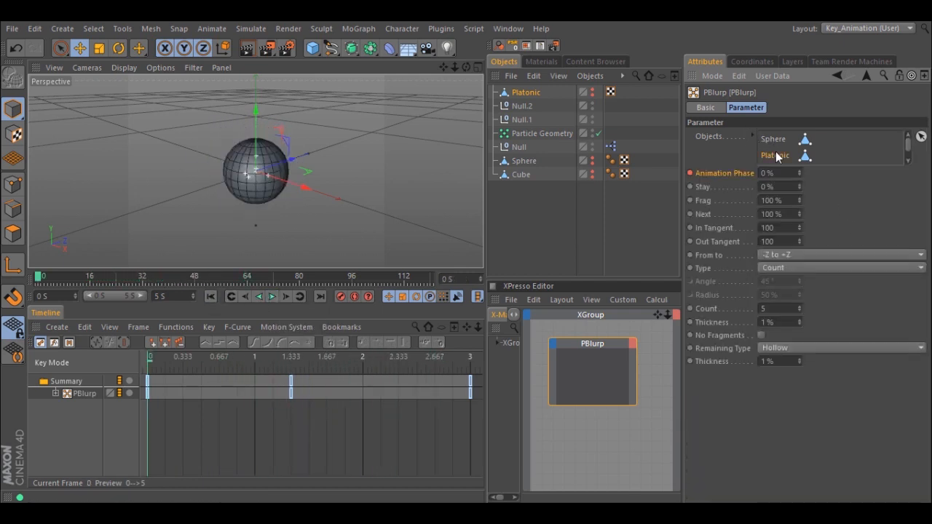
click(794, 271)
click(793, 285)
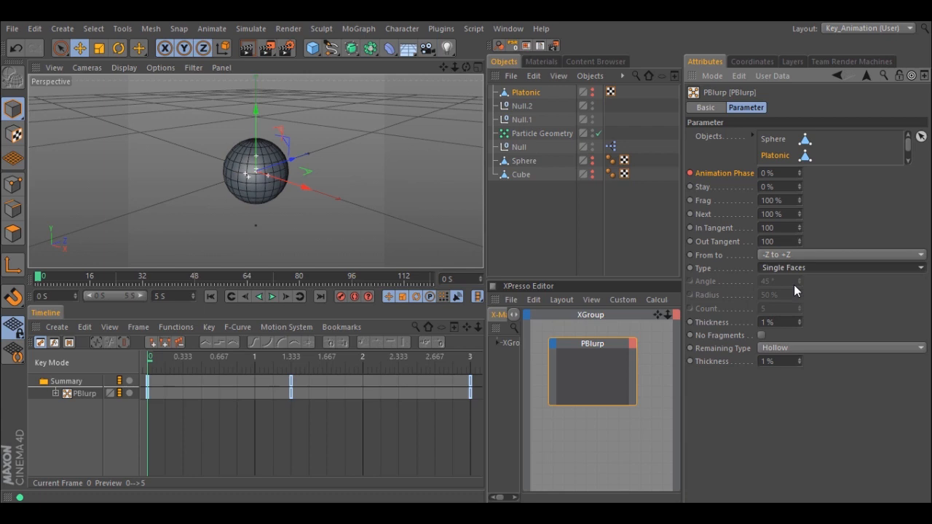
- Preview the morph with the Platonic split into single faces and return to the start of the animation
click(272, 296)
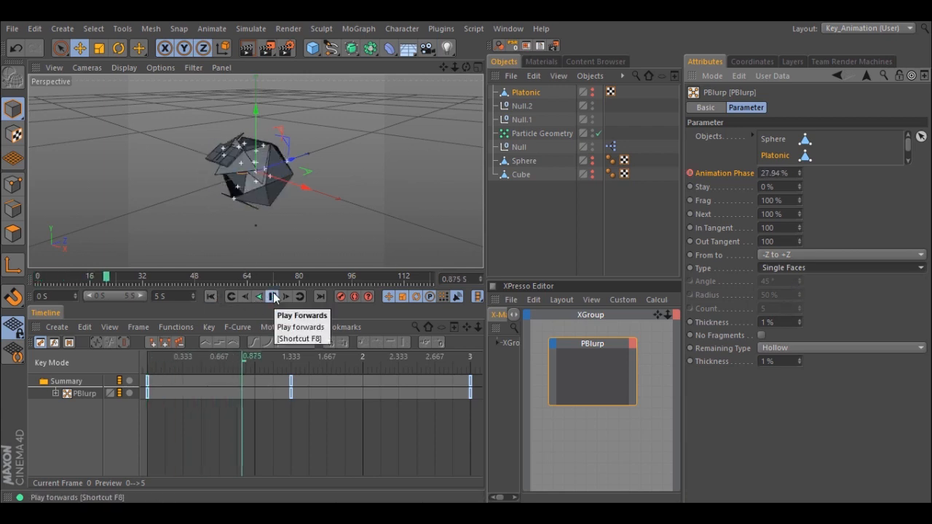
click(272, 296)
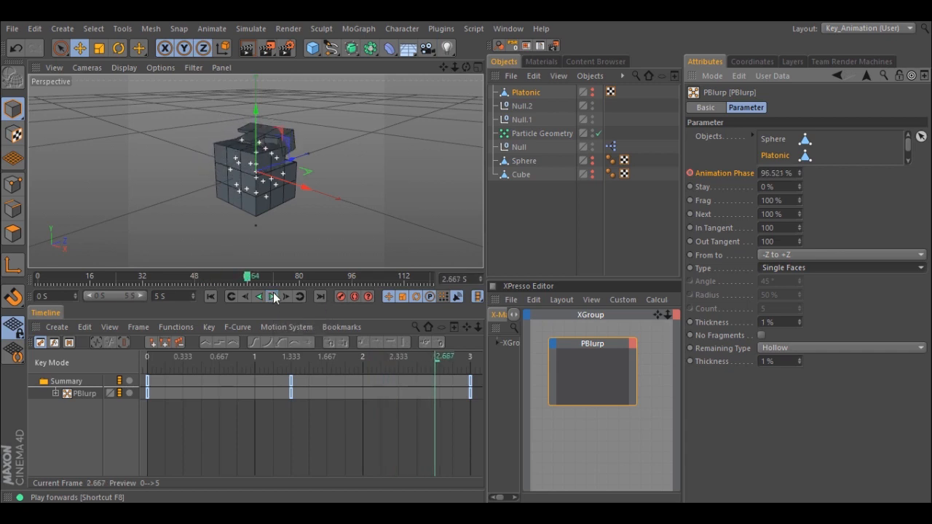
click(211, 296)
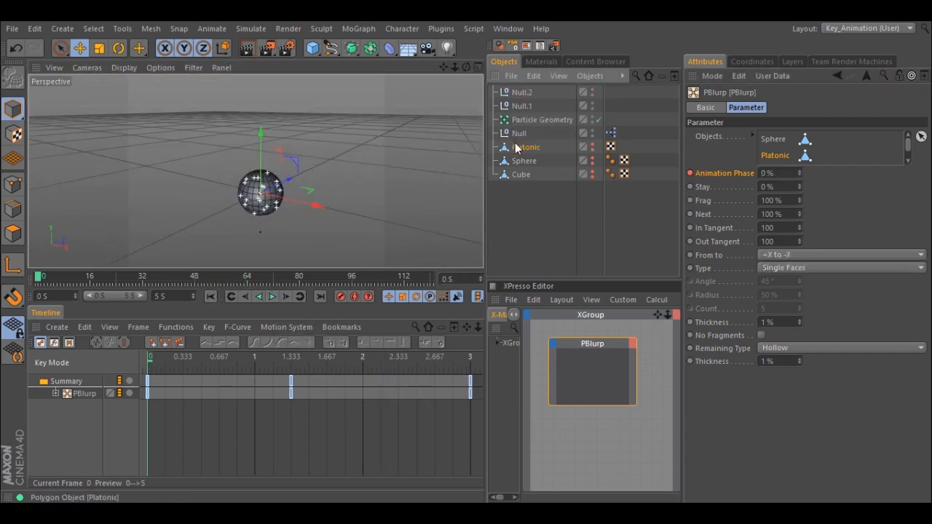
- Raise the Platonic about 324 cm and move the Sphere away from the center in the negative X direction
drag(260, 130, 467, 255)
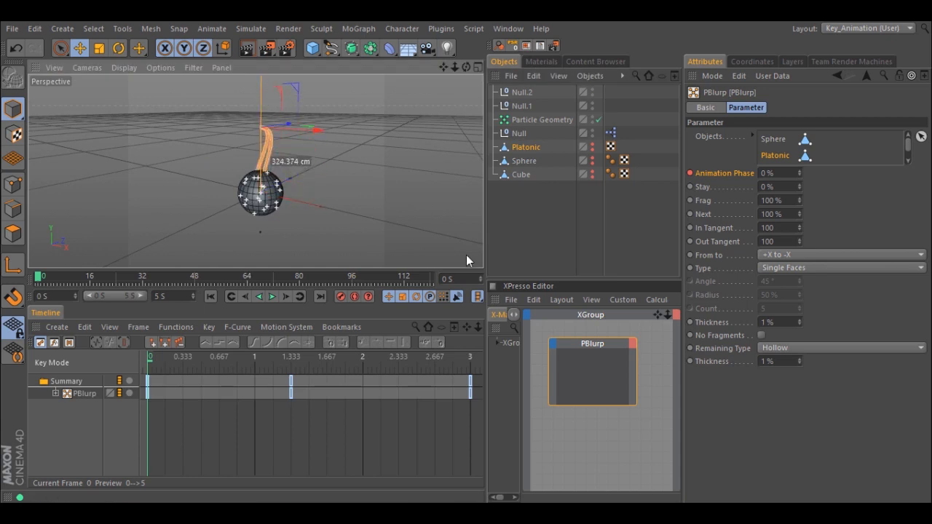
click(524, 161)
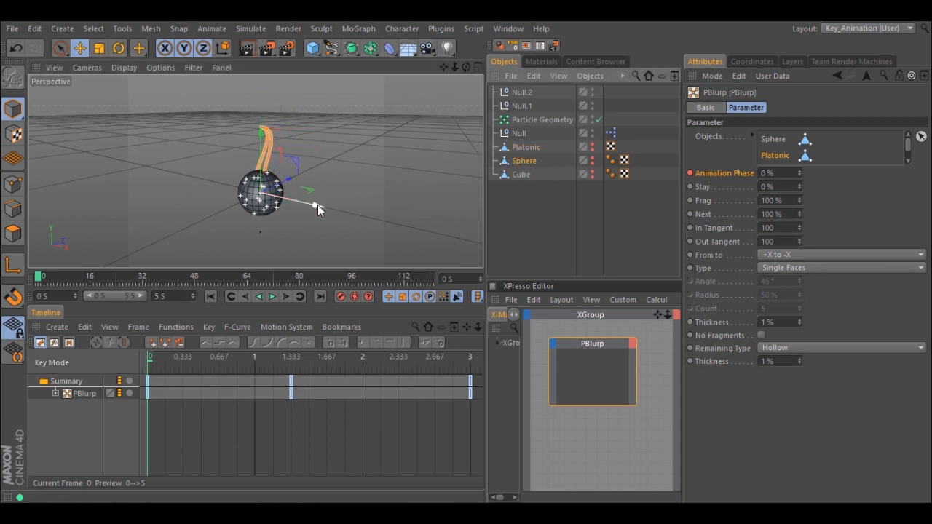
drag(318, 204, 249, 184)
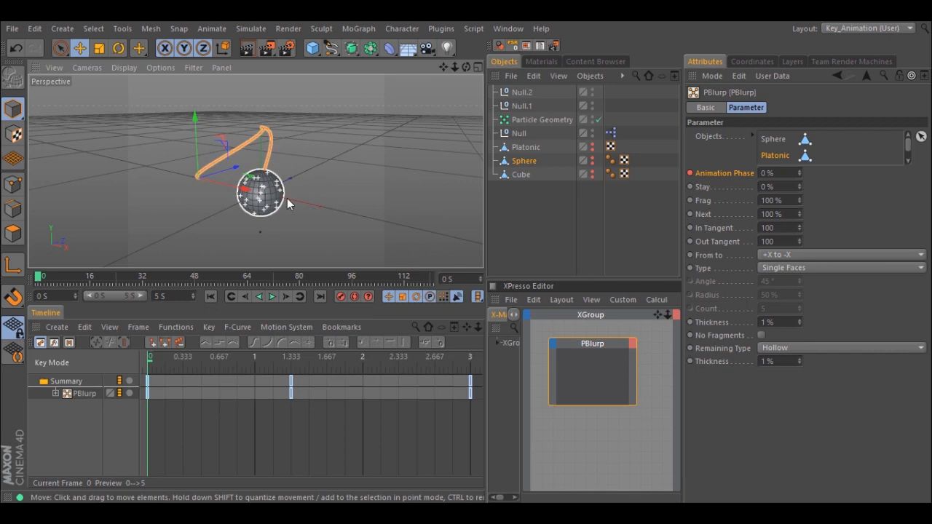
- Move the Cube in the positive X direction, preview the morph between the separated objects and return to the start
click(520, 174)
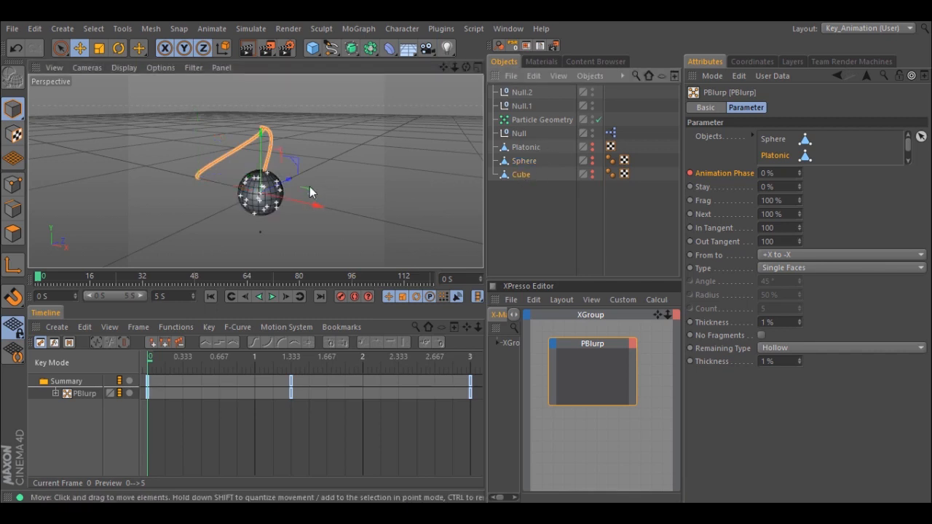
drag(314, 202, 354, 217)
click(272, 297)
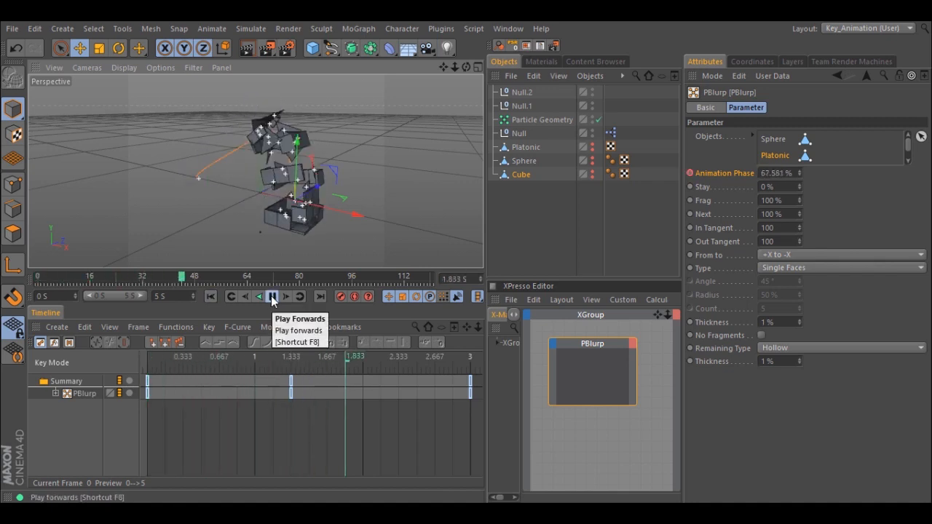
click(210, 295)
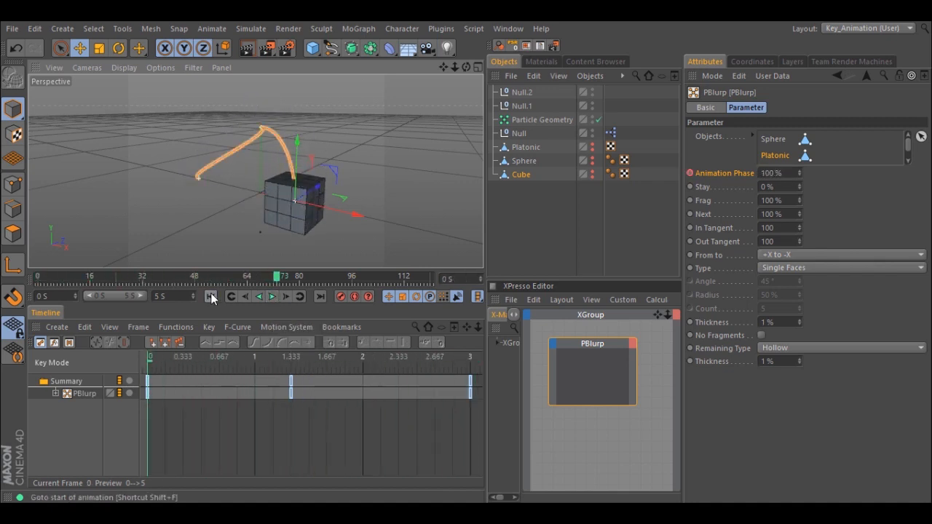